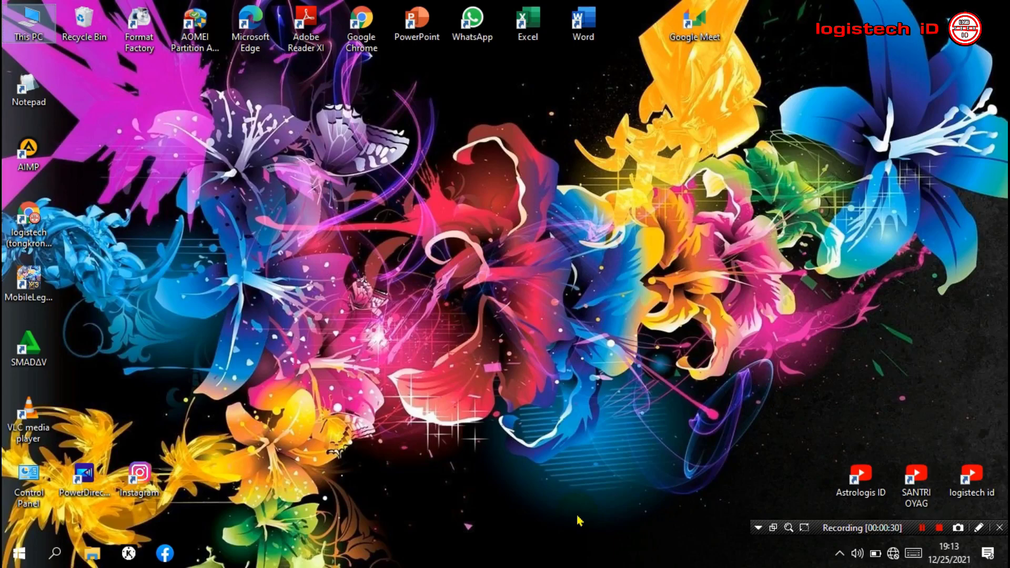
- Open This PC in File Explorer and examine the folders on Local Disk (E:)
{"action": "left_click", "coordinate": [92, 552]}
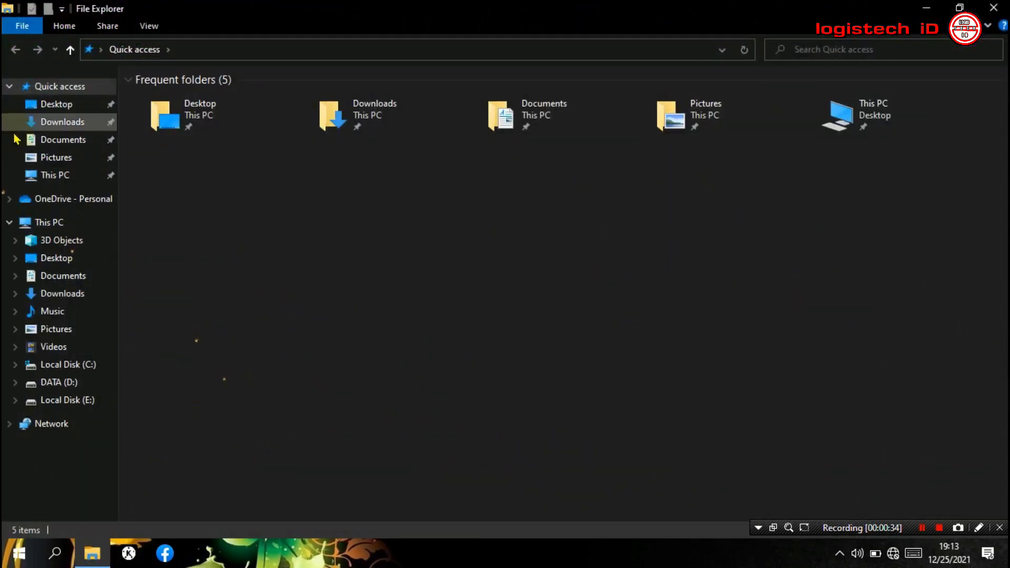
{"action": "left_click", "coordinate": [62, 222]}
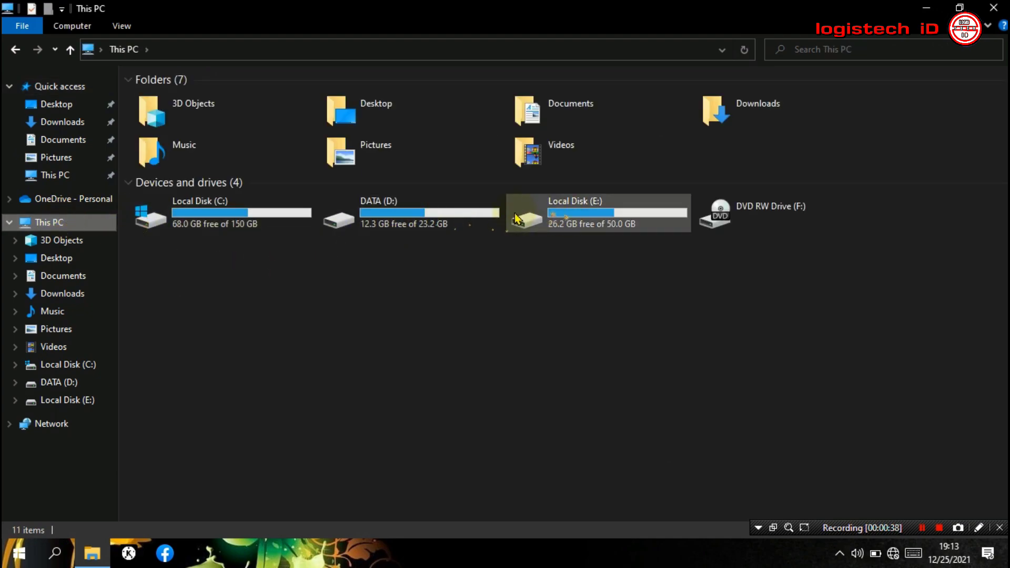
{"action": "left_click", "coordinate": [626, 216]}
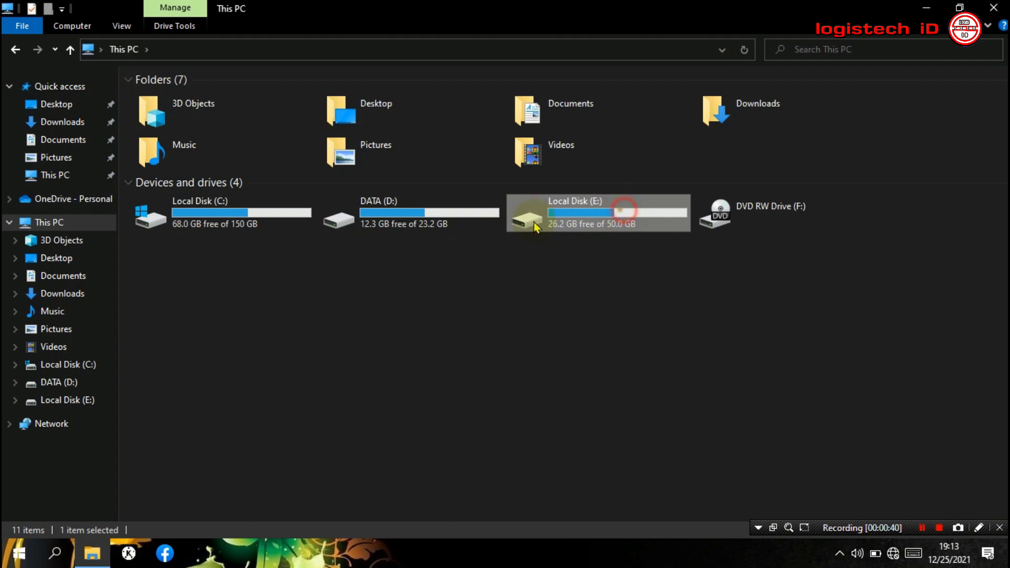
{"action": "left_click", "coordinate": [453, 224]}
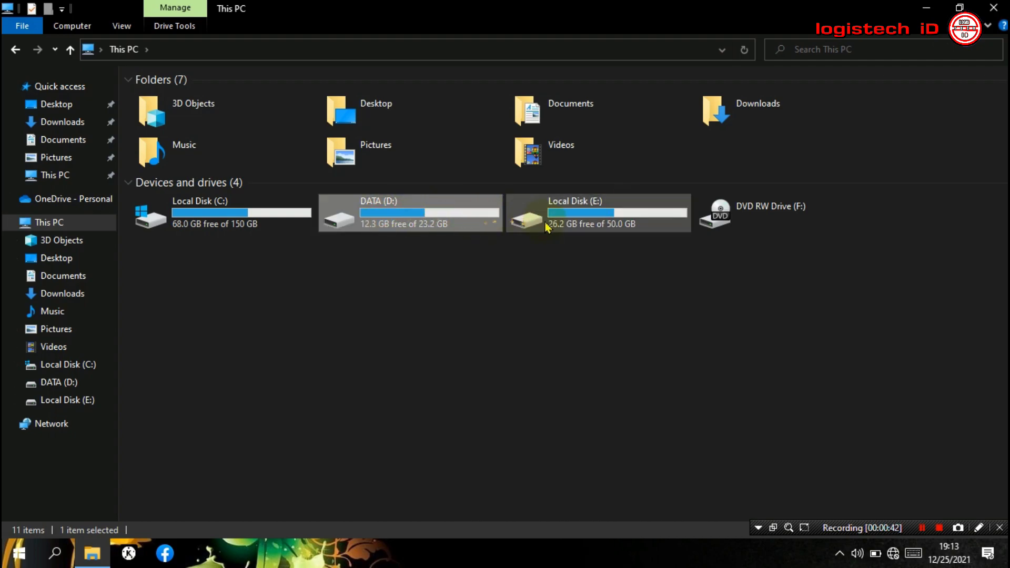
{"action": "double_click", "coordinate": [592, 208]}
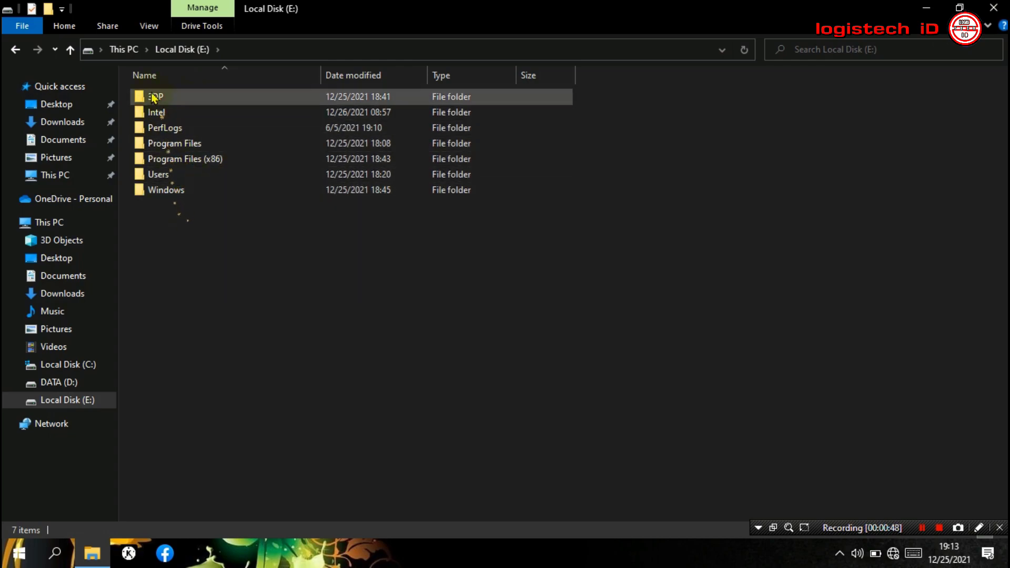
{"action": "left_click", "coordinate": [14, 51]}
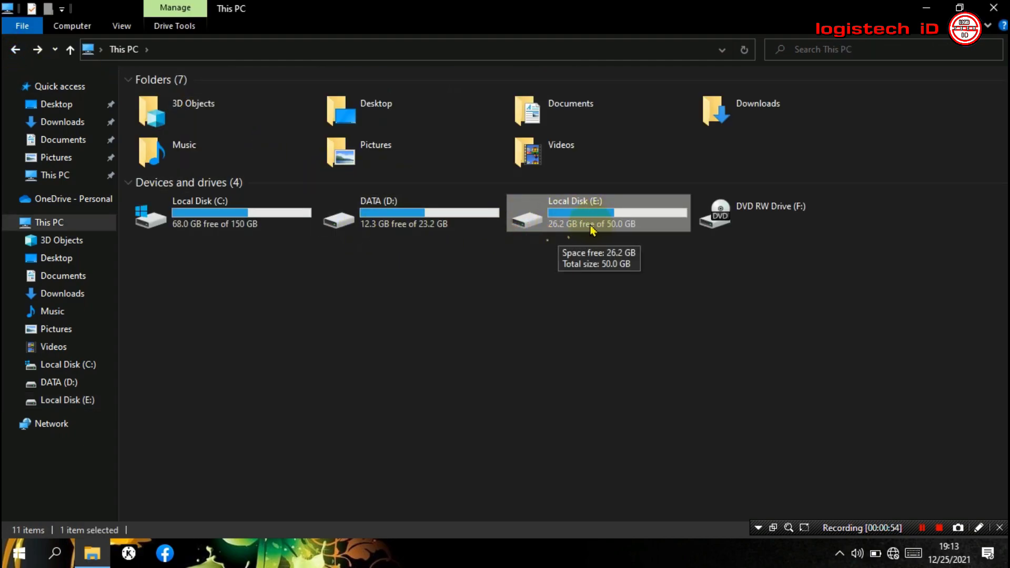
- Examine the folders on Local Disk (C:) and DATA (D:), recheck Local Disk (E:), and close File Explorer
{"action": "double_click", "coordinate": [229, 224]}
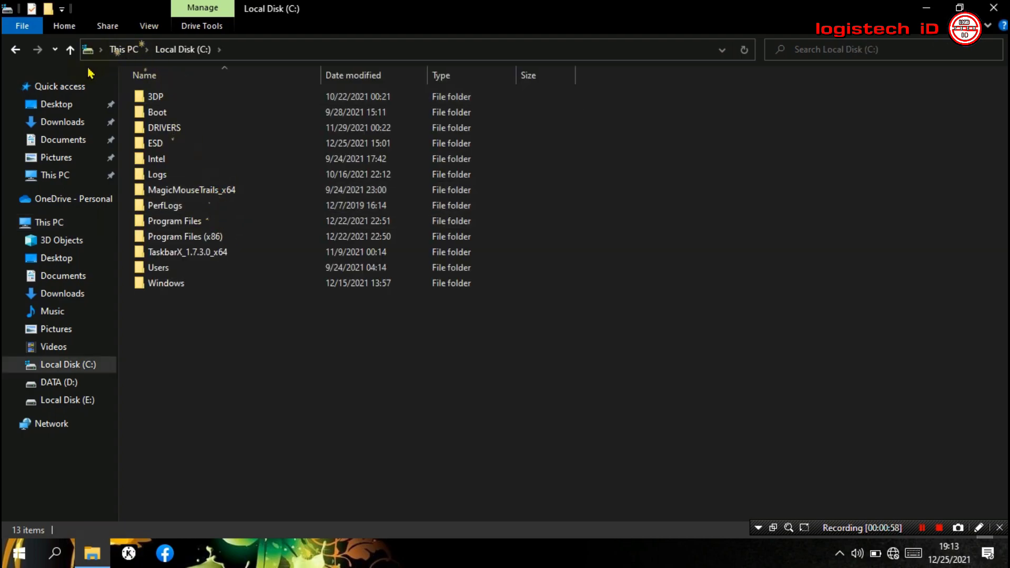
{"action": "left_click", "coordinate": [15, 49]}
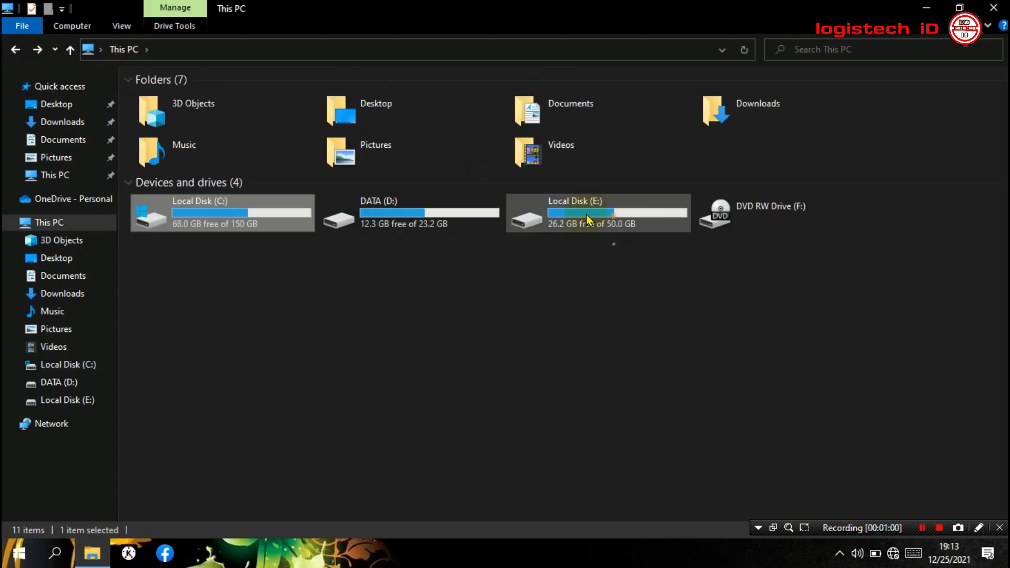
{"action": "left_click", "coordinate": [581, 227]}
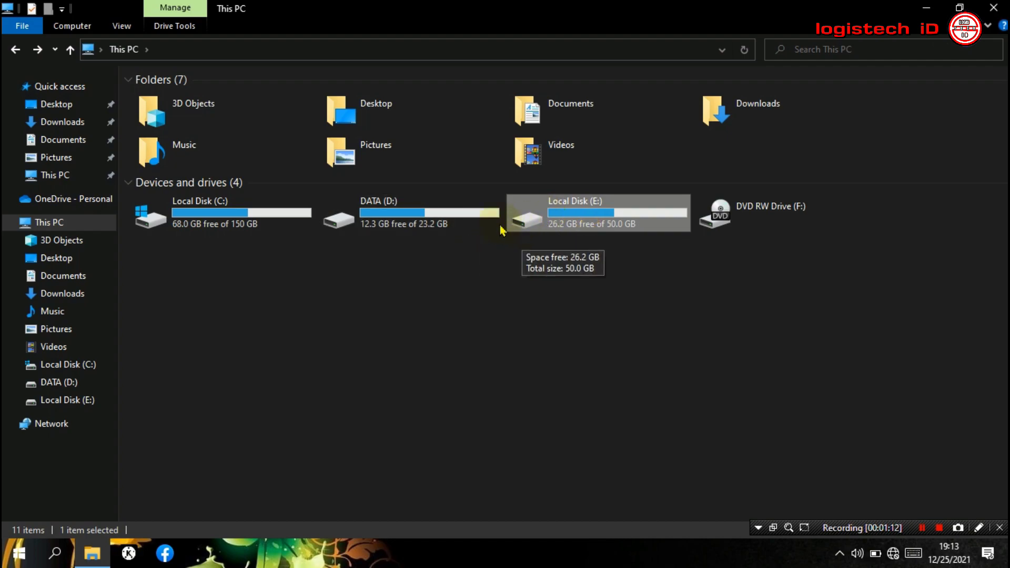
{"action": "double_click", "coordinate": [467, 224]}
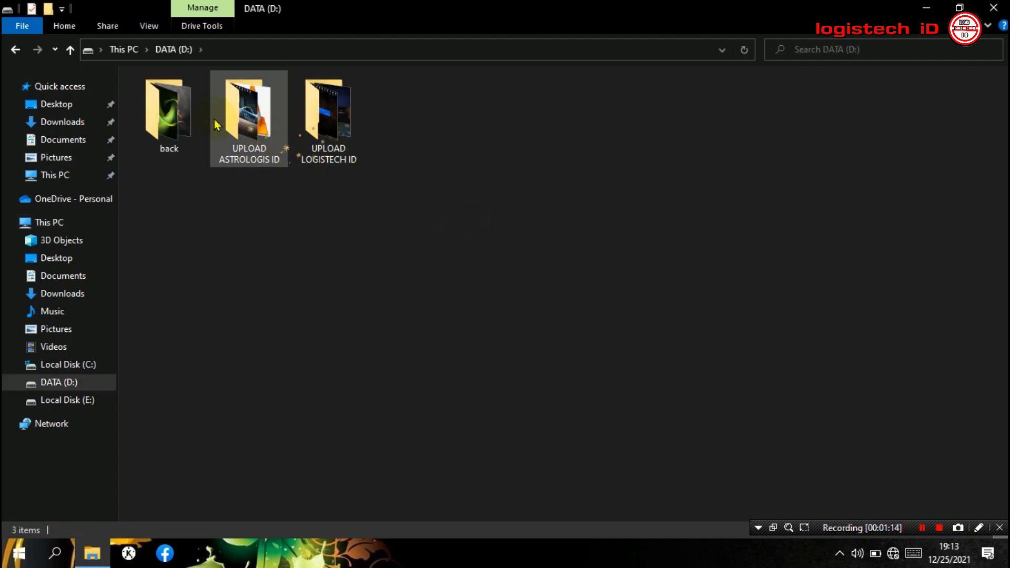
{"action": "left_click", "coordinate": [15, 51]}
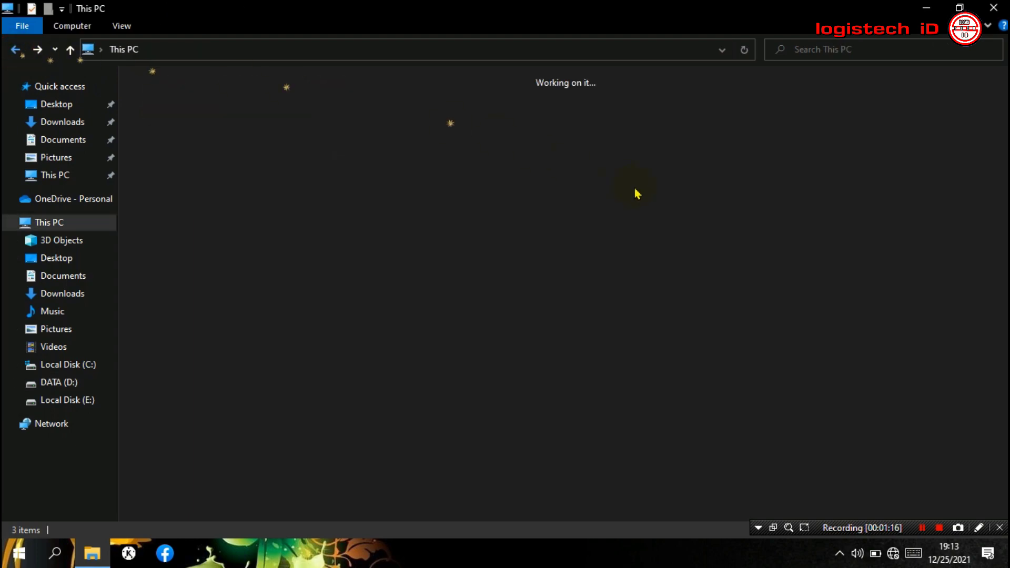
{"action": "left_click", "coordinate": [584, 230]}
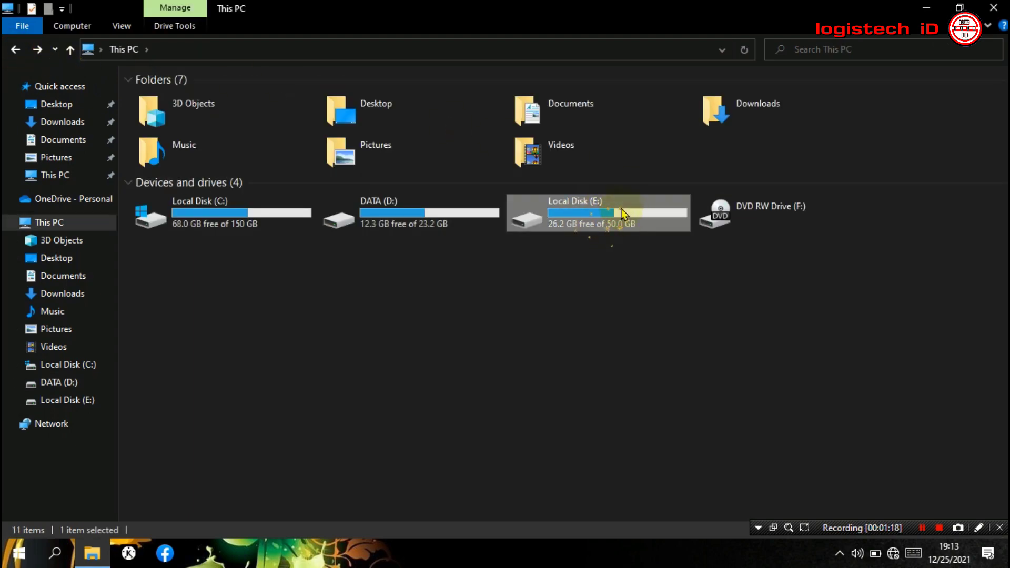
{"action": "double_click", "coordinate": [604, 230]}
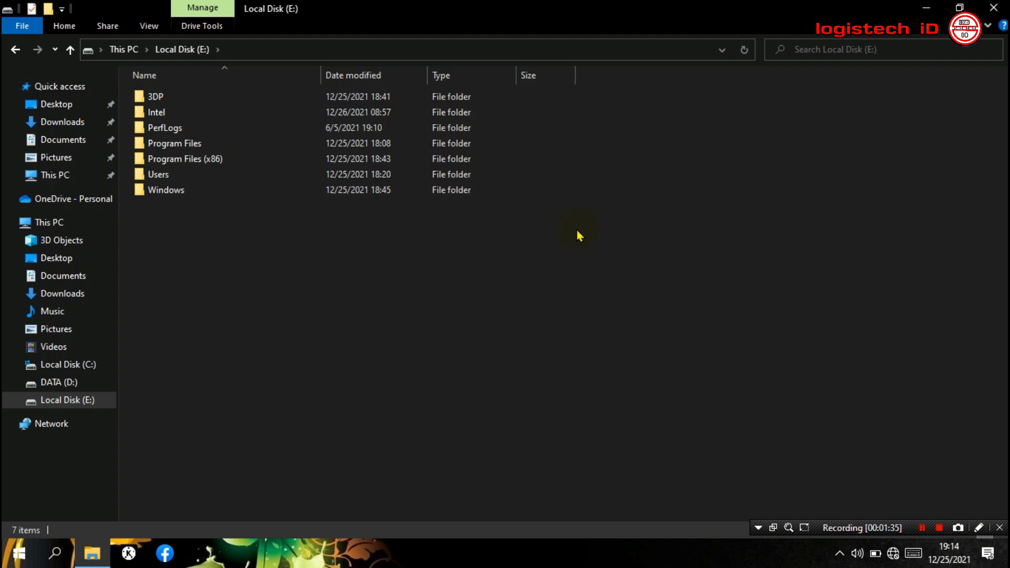
{"action": "left_click", "coordinate": [994, 7]}
- Connect the computer to the Siwowedan Wi-Fi network
{"action": "left_click", "coordinate": [893, 553]}
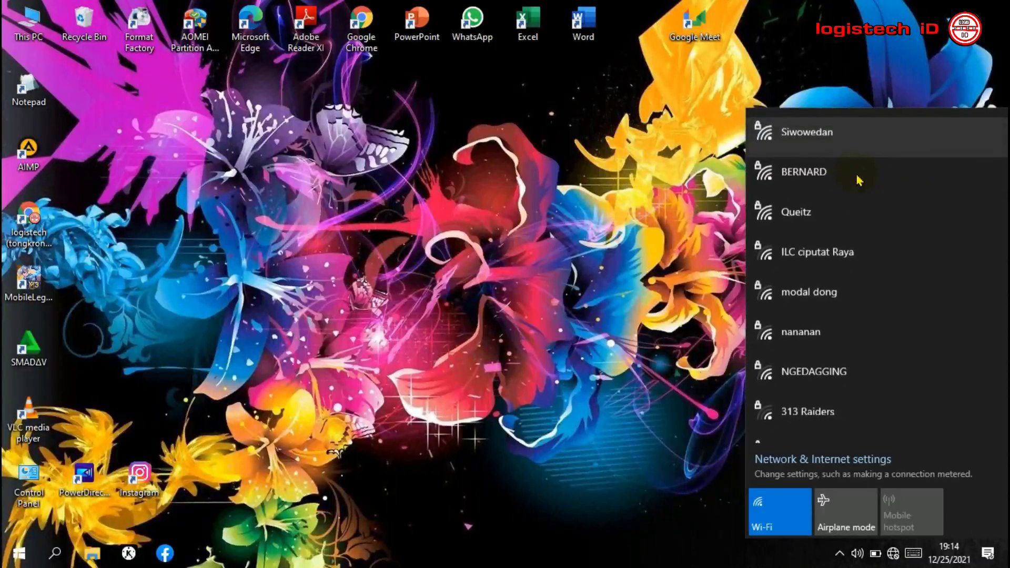
{"action": "left_click", "coordinate": [842, 156]}
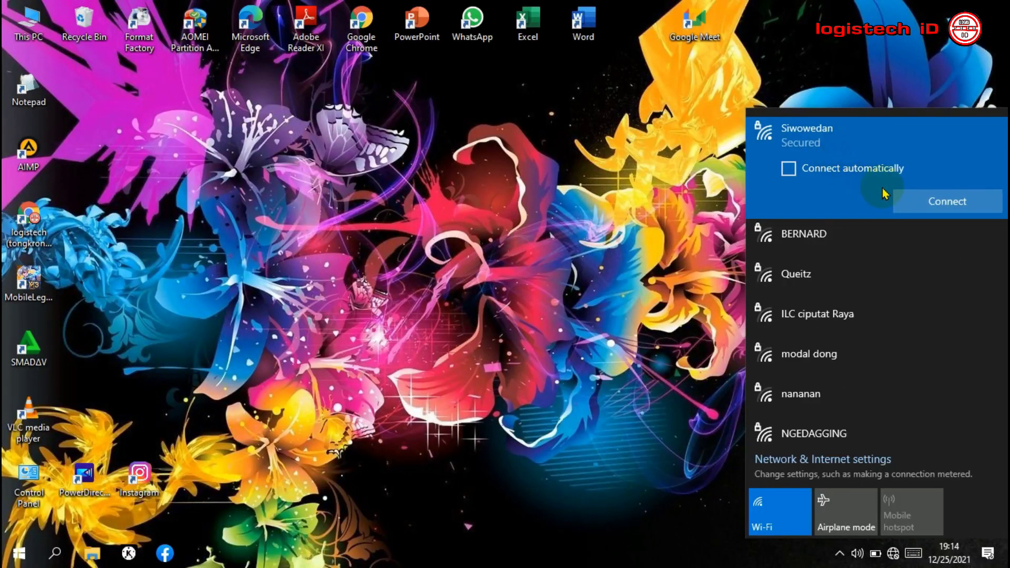
{"action": "left_click", "coordinate": [929, 210]}
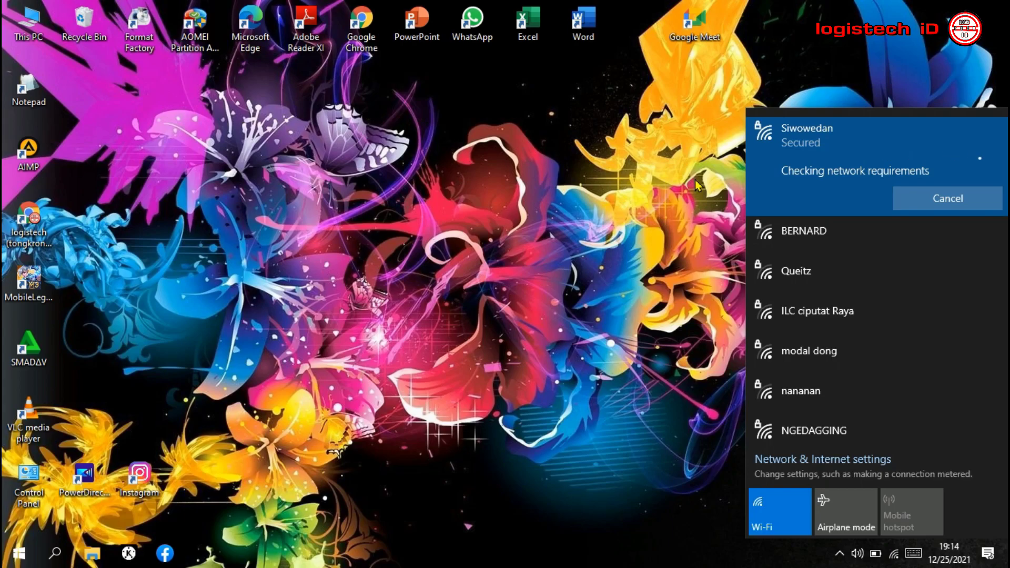
{"action": "left_click", "coordinate": [695, 178]}
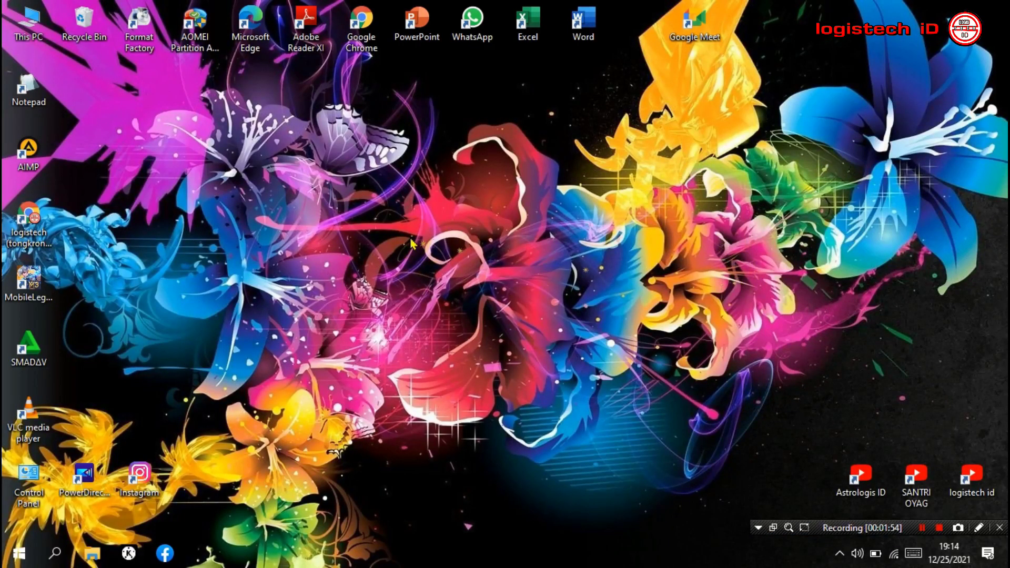
- Switch to Google Chrome and search Google for "download minitool partition wizard"
{"action": "double_click", "coordinate": [349, 23]}
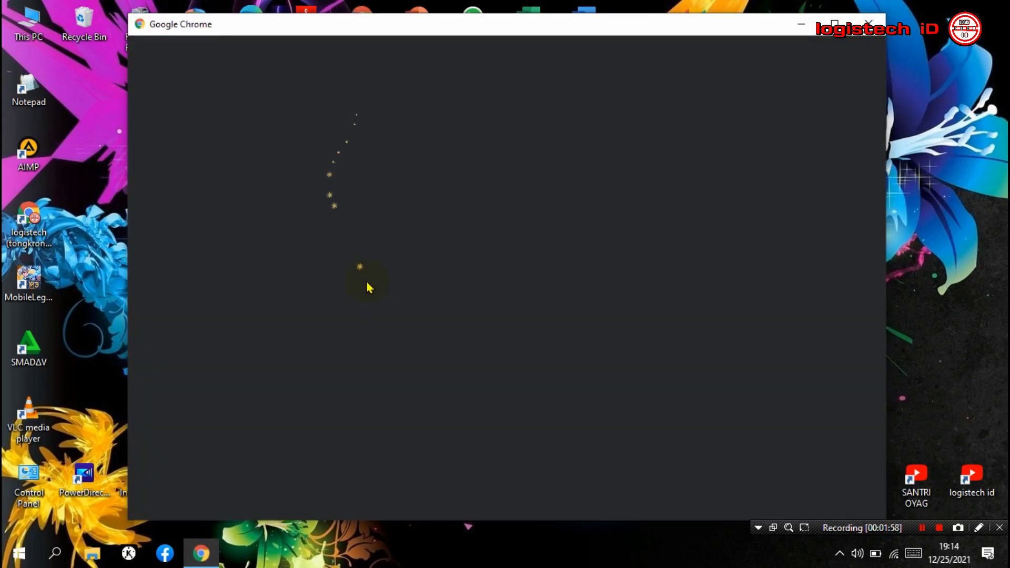
{"action": "left_click", "coordinate": [326, 305]}
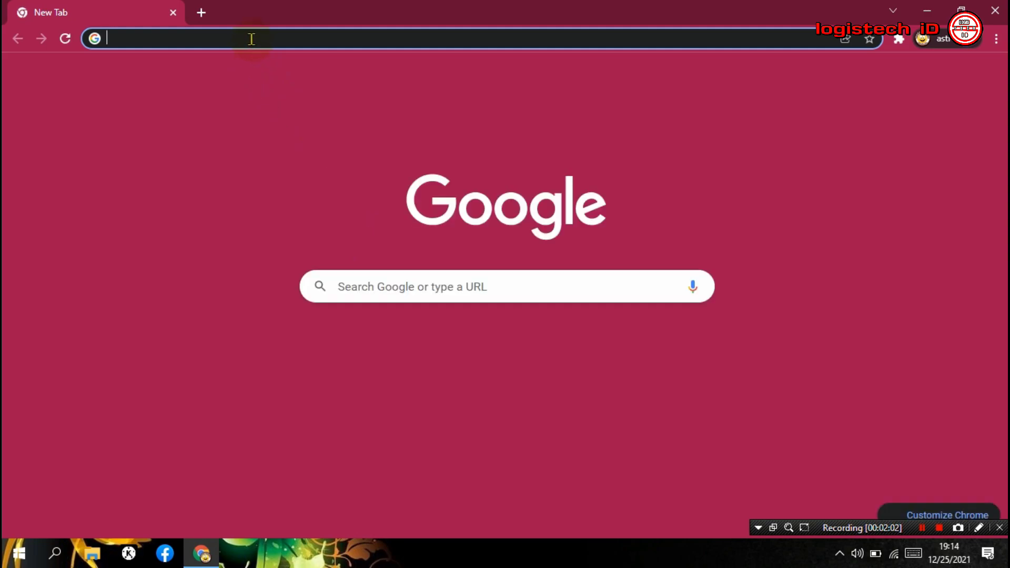
{"action": "type", "text": "download "}
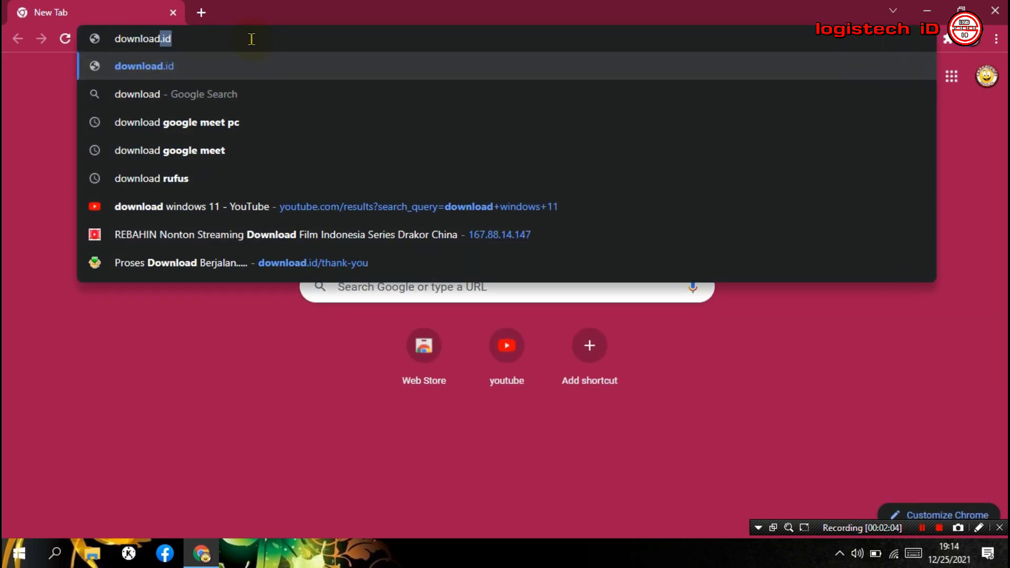
{"action": "type", "text": "min"}
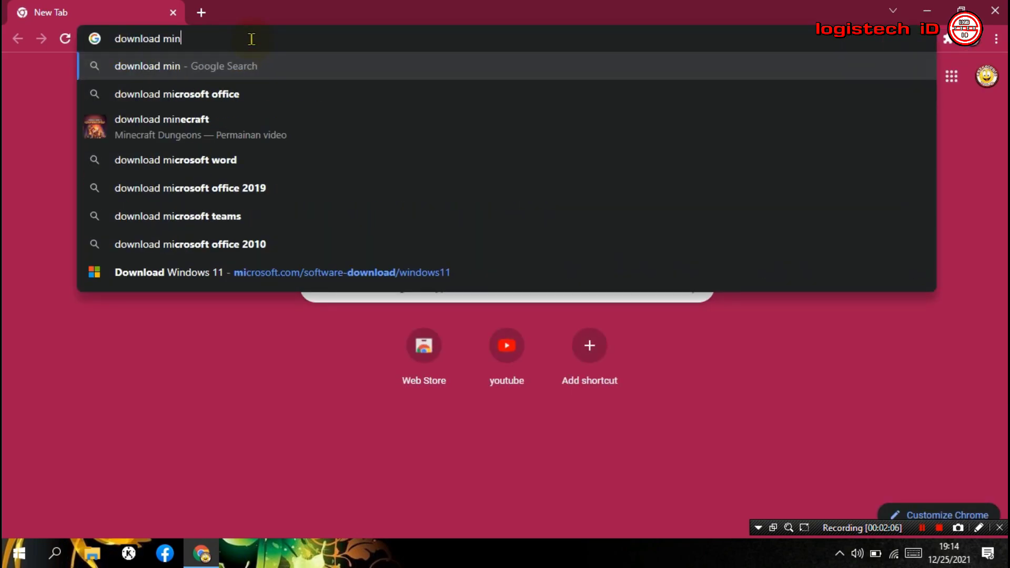
{"action": "type", "text": "itil"}
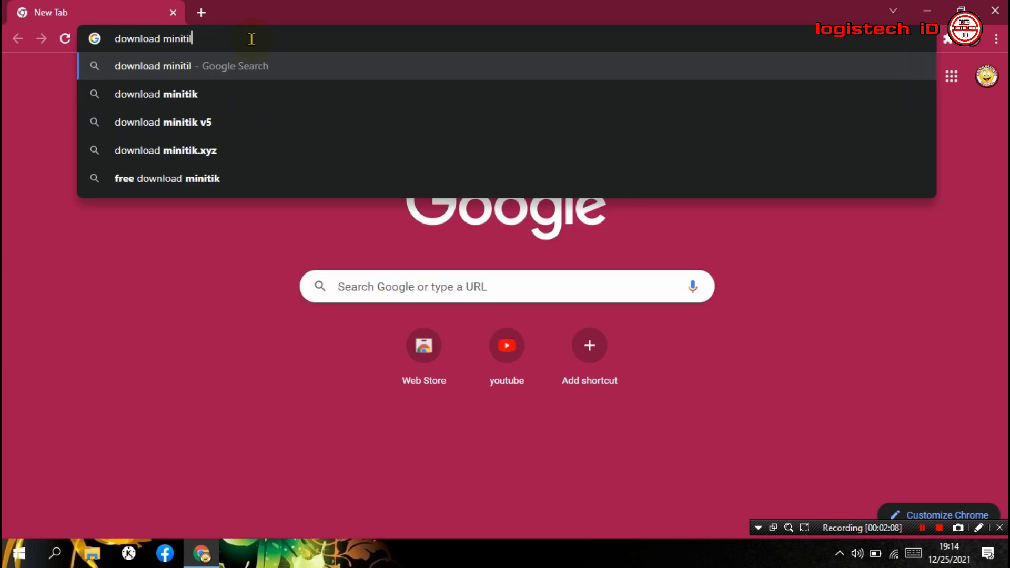
{"action": "key", "text": "BackSpace"}
{"action": "key", "text": "BackSpace"}
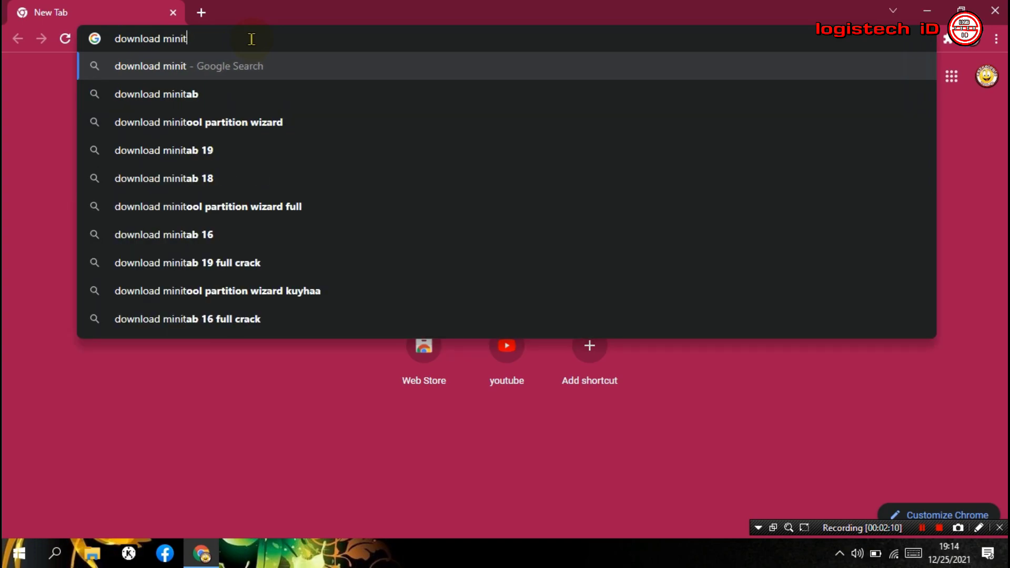
{"action": "type", "text": "ool"}
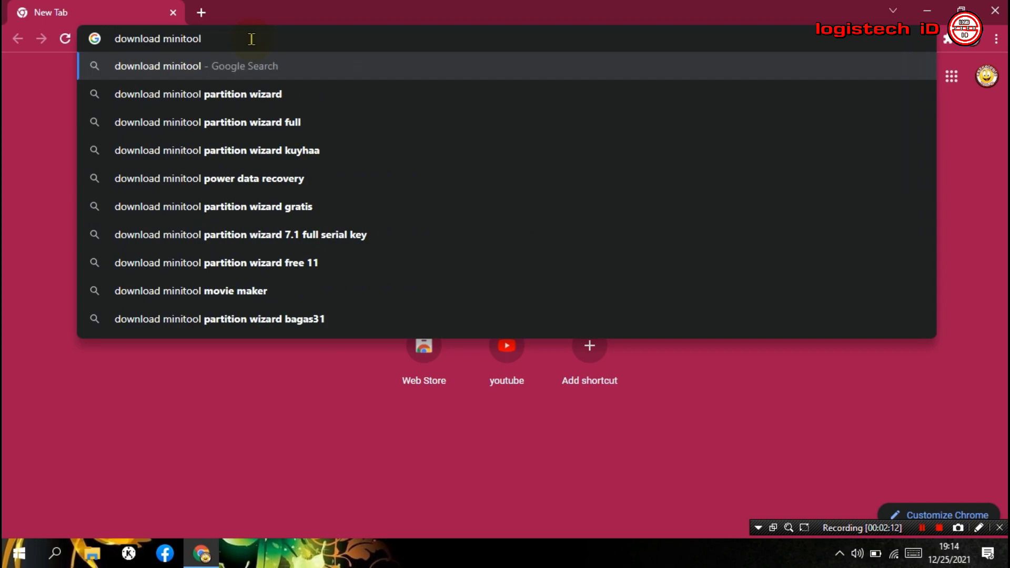
{"action": "left_click", "coordinate": [258, 99]}
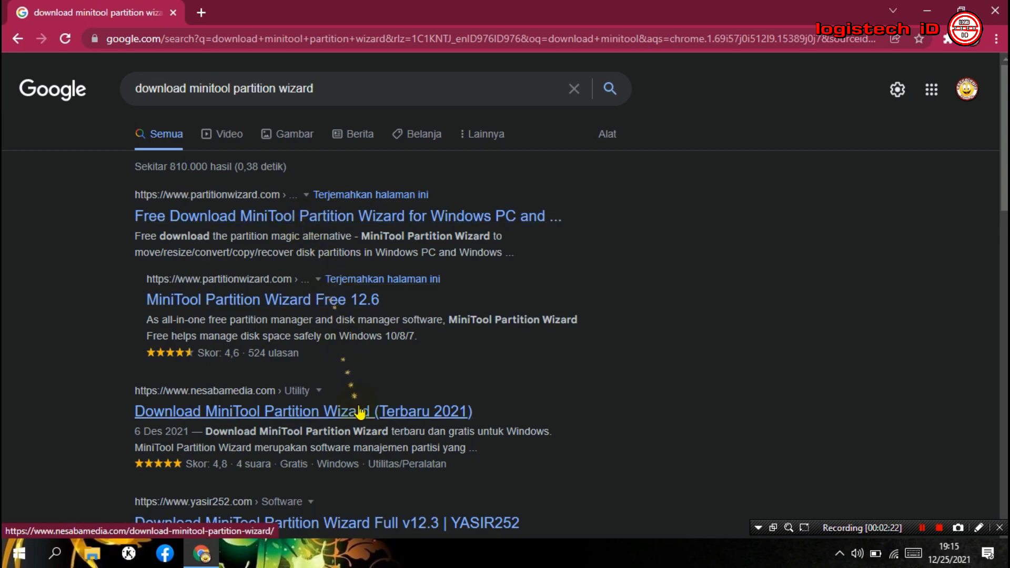
- Open the nesabamedia.com result for MiniTool Partition Wizard and request the download at the end of the article
{"action": "left_click", "coordinate": [334, 415]}
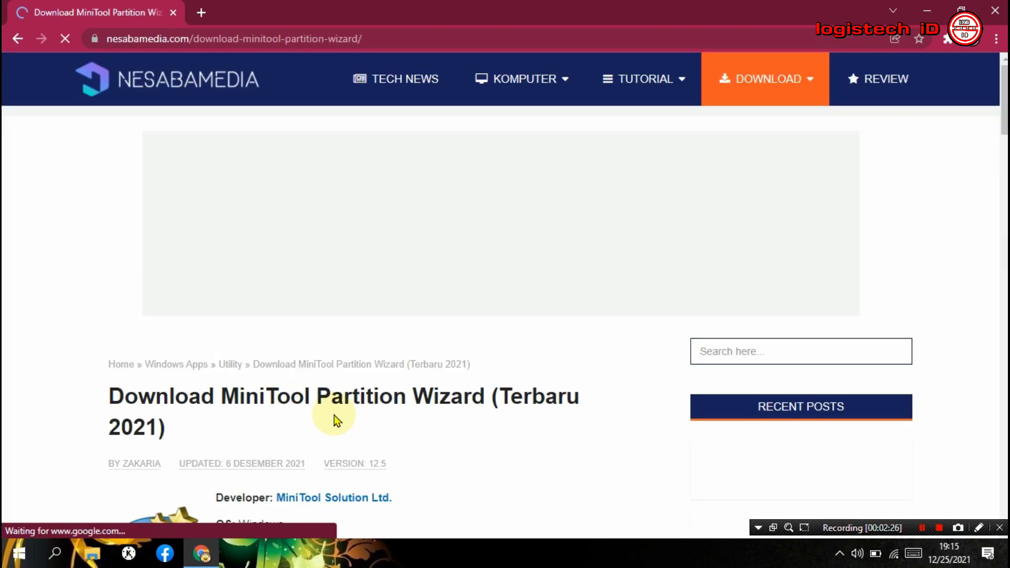
{"action": "scroll", "coordinate": [639, 355], "scroll_direction": "down", "scroll_amount": 5}
{"action": "scroll", "coordinate": [671, 311], "scroll_direction": "down", "scroll_amount": 6}
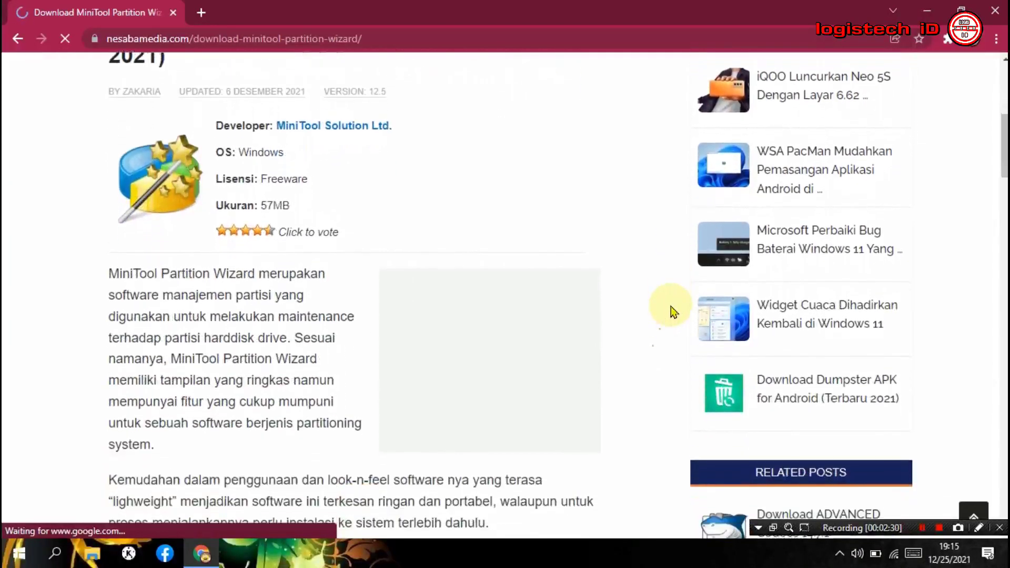
{"action": "scroll", "coordinate": [748, 182], "scroll_direction": "down", "scroll_amount": 8}
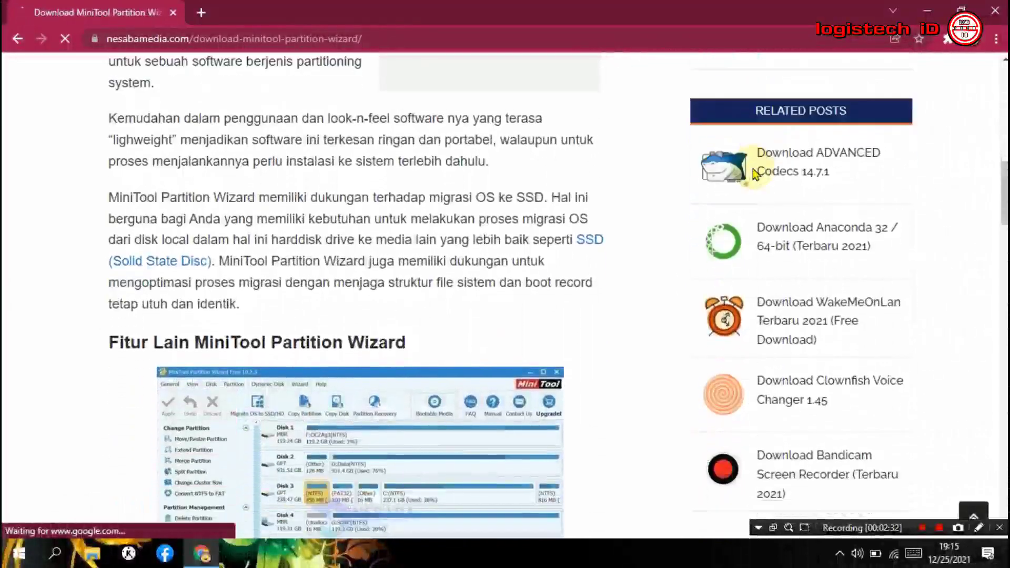
{"action": "scroll", "coordinate": [799, 104], "scroll_direction": "down", "scroll_amount": 9}
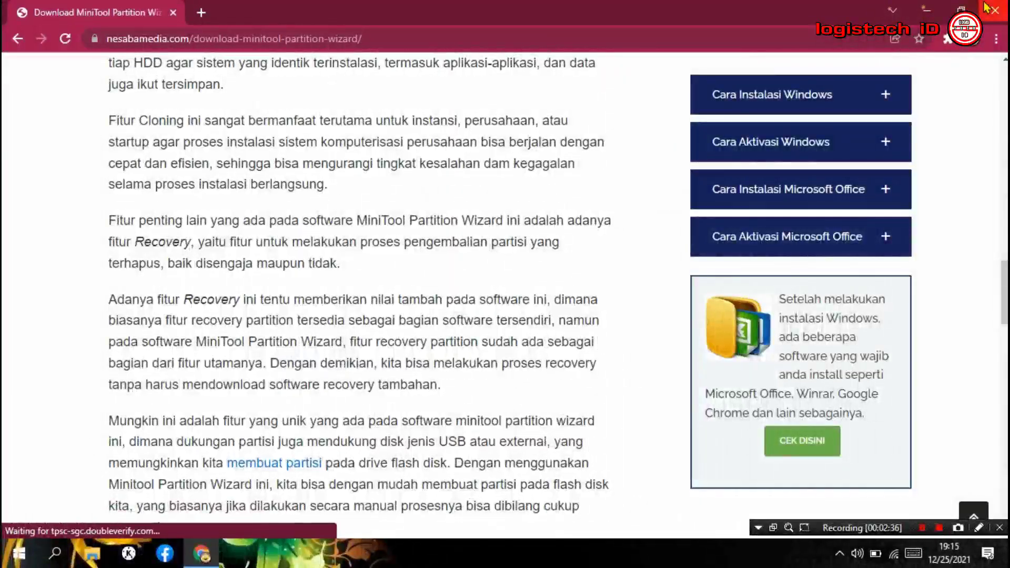
{"action": "left_click_drag", "start_coordinate": [1004, 316], "coordinate": [1005, 374]}
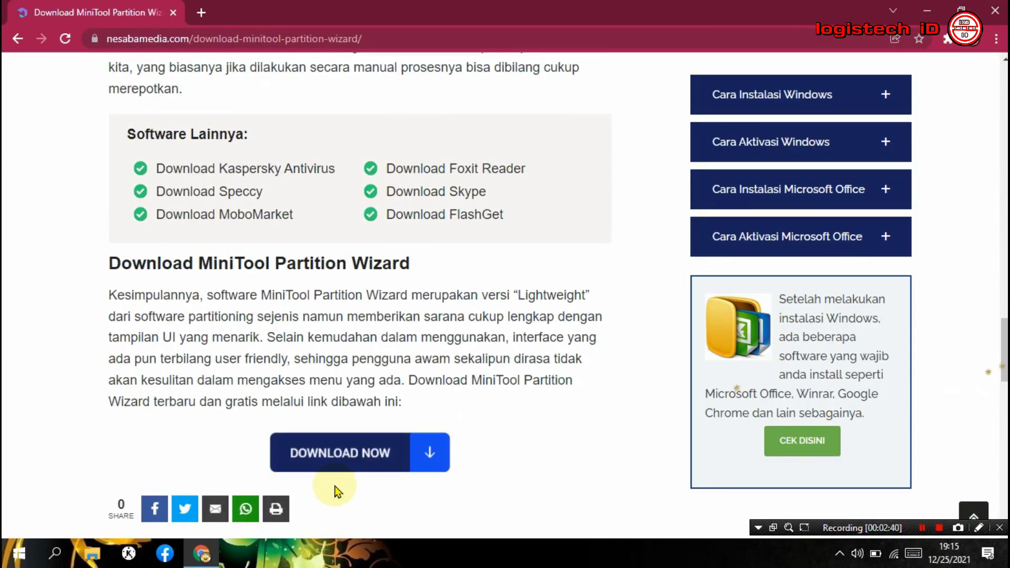
{"action": "left_click", "coordinate": [382, 452]}
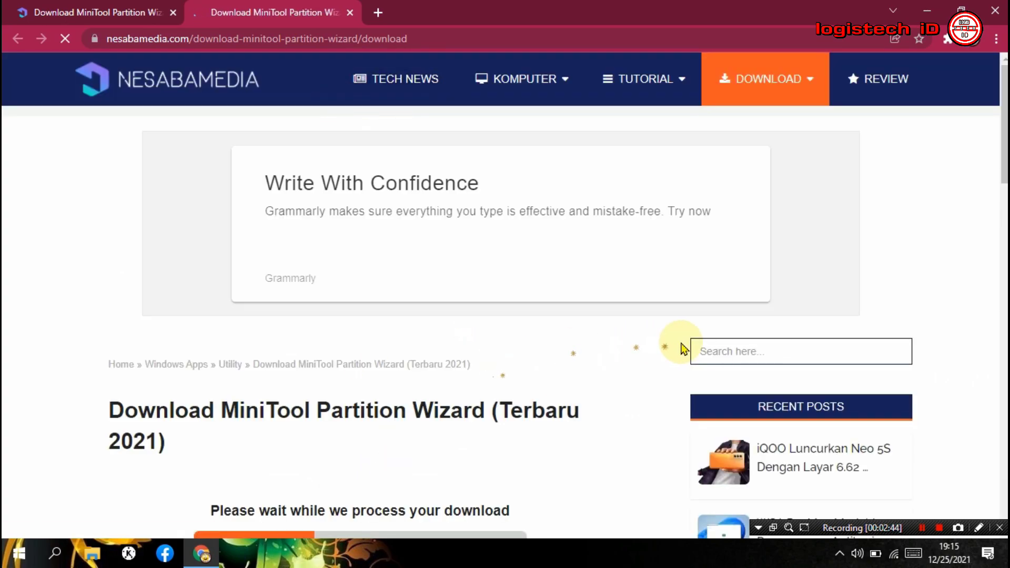
- Download the MiniTool Partition Wizard 12.5 installer to Downloads\Programs, and close the completion dialog and the browser
{"action": "scroll", "coordinate": [505, 295], "scroll_direction": "down", "scroll_amount": 6}
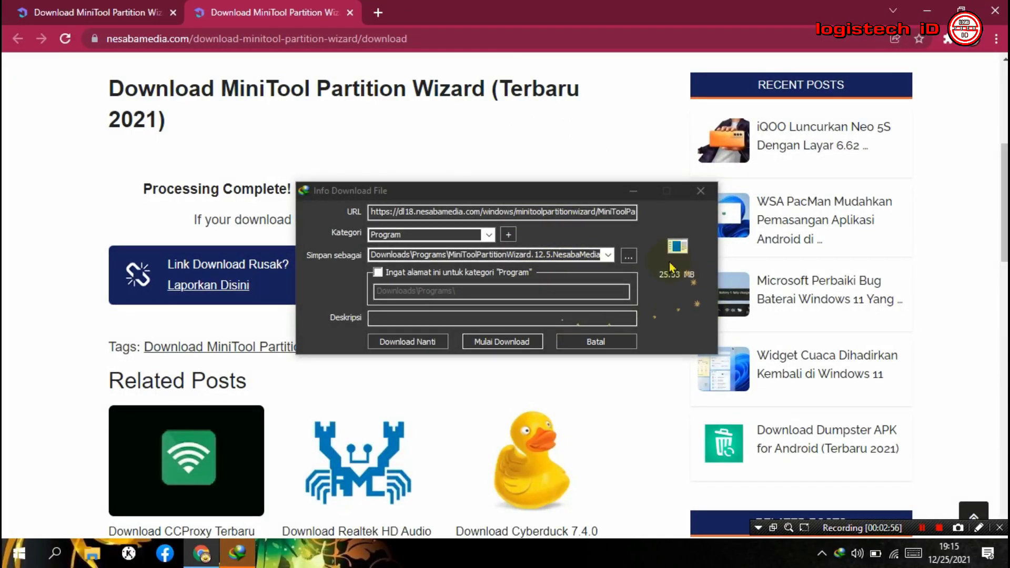
{"action": "left_click", "coordinate": [520, 347]}
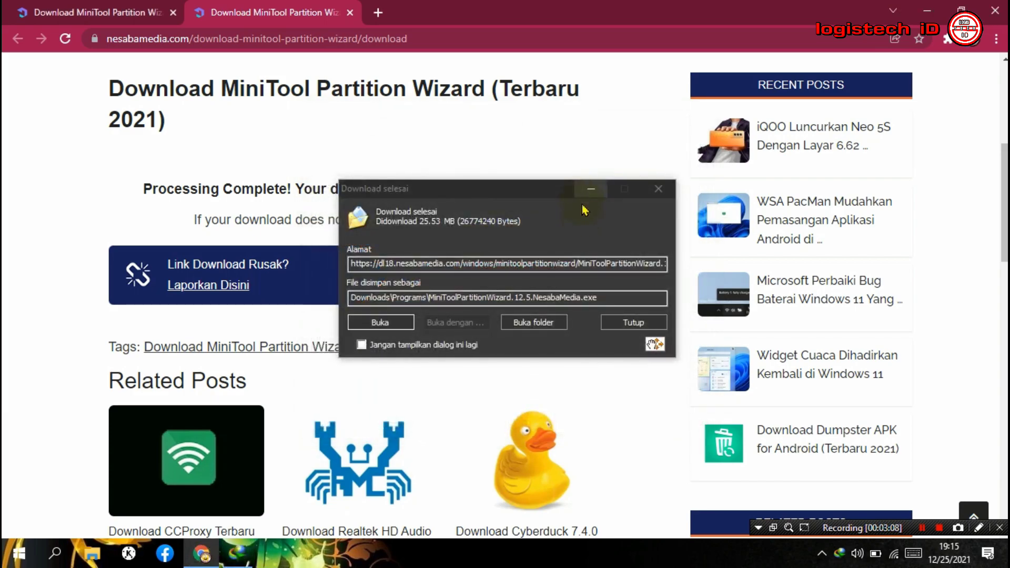
{"action": "left_click", "coordinate": [660, 188]}
{"action": "left_click", "coordinate": [995, 11]}
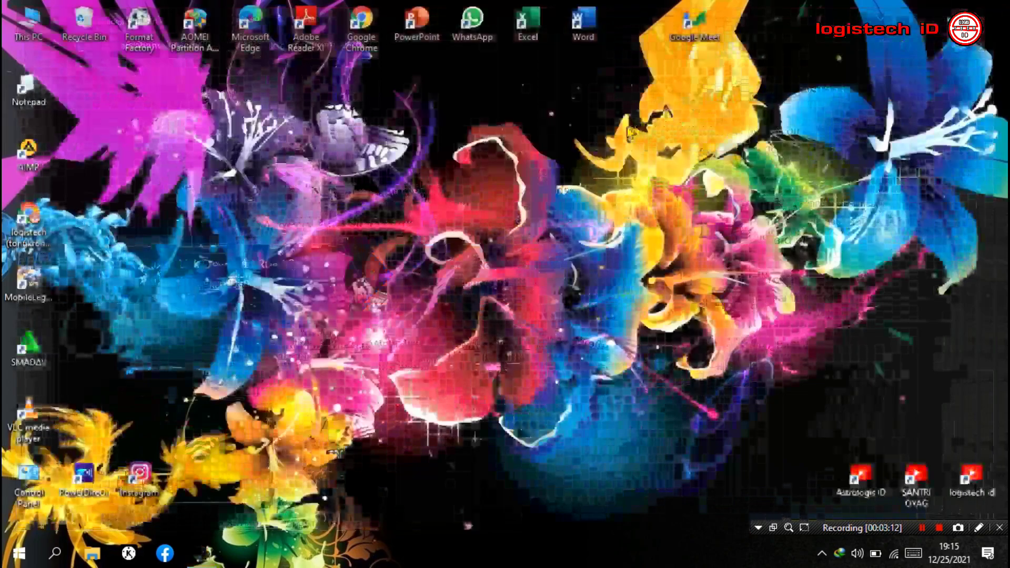
- Run the MiniToolPartitionWizard.12.5.NesabaMedia installer from the Downloads folder and confirm the setup language
{"action": "left_click", "coordinate": [91, 555]}
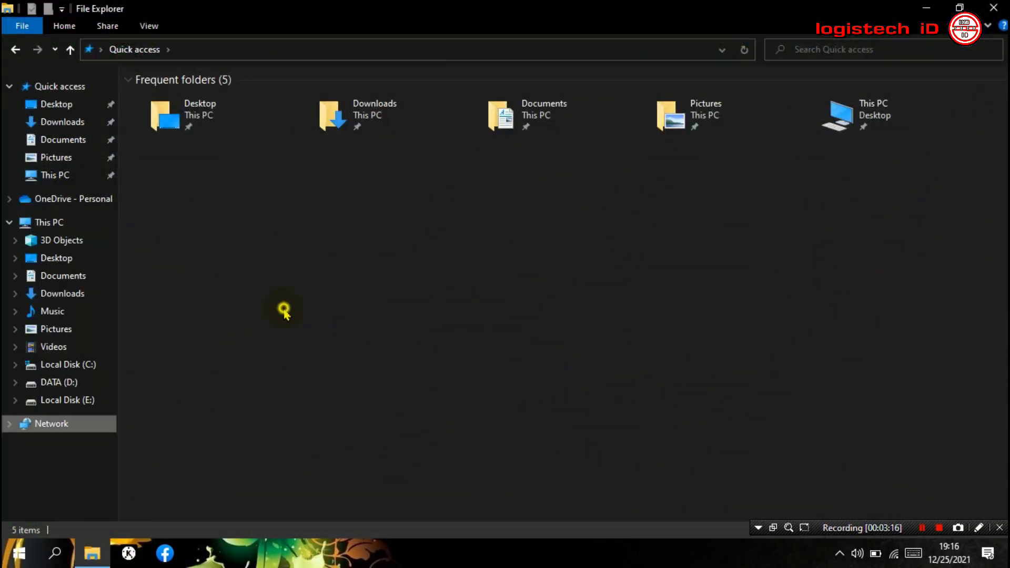
{"action": "left_click", "coordinate": [73, 122]}
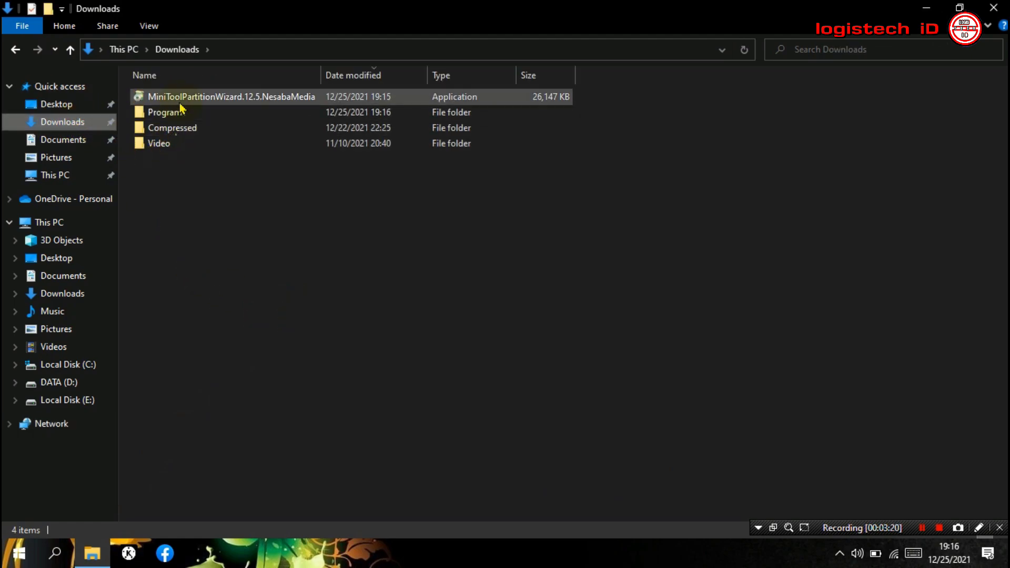
{"action": "left_click", "coordinate": [182, 98]}
{"action": "double_click", "coordinate": [222, 99]}
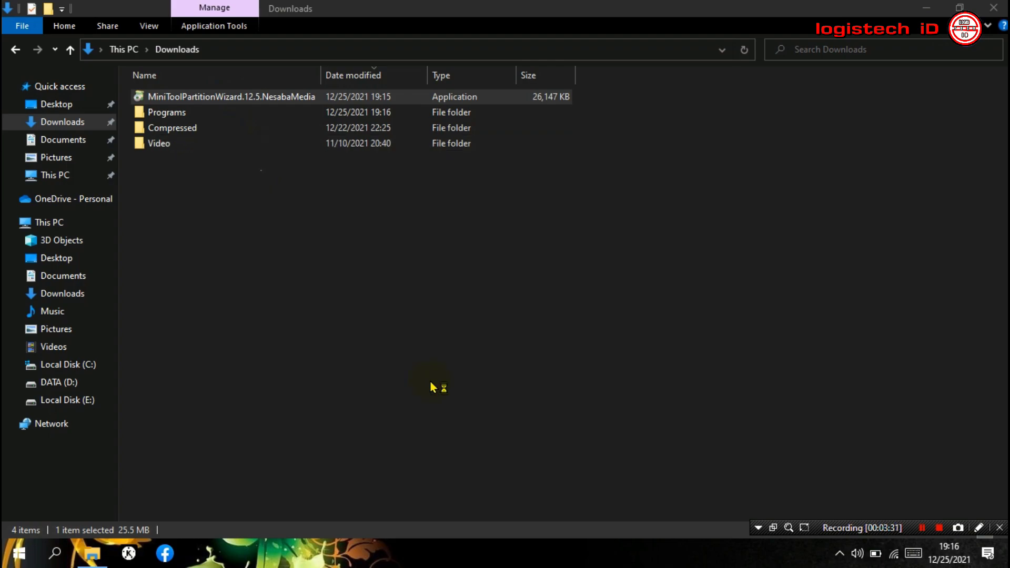
{"action": "left_click", "coordinate": [523, 310]}
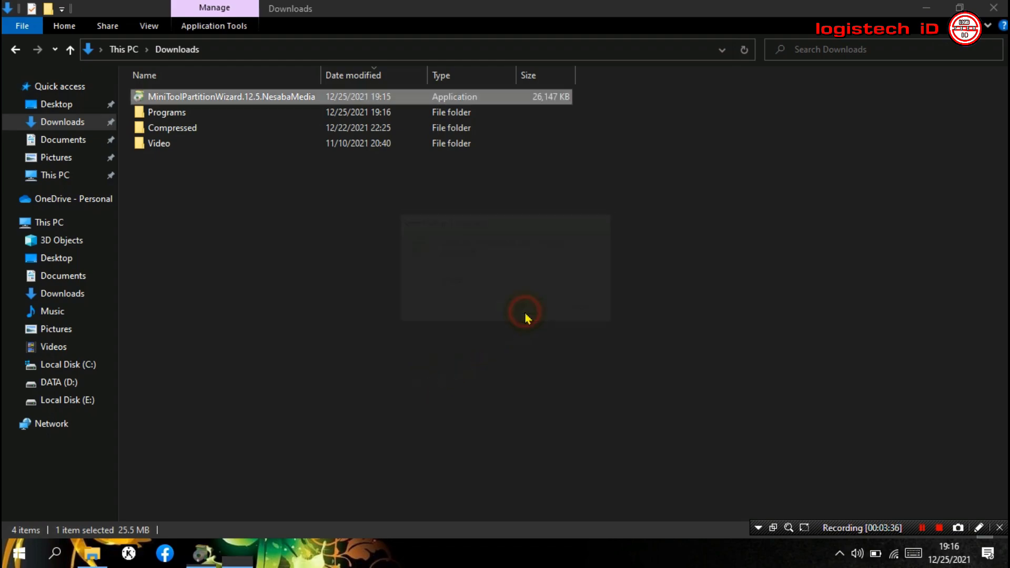
- Accept the license, install to the existing C:\Program Files\MiniTool Partition Wizard 12 folder with a desktop shortcut, and finish setup with the program launching
{"action": "left_click", "coordinate": [425, 349]}
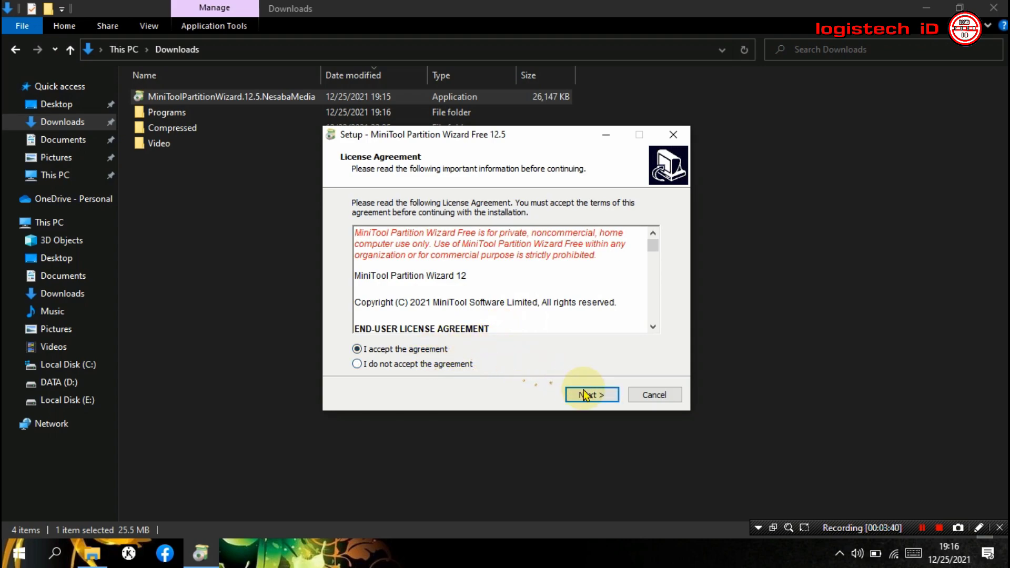
{"action": "left_click", "coordinate": [597, 398]}
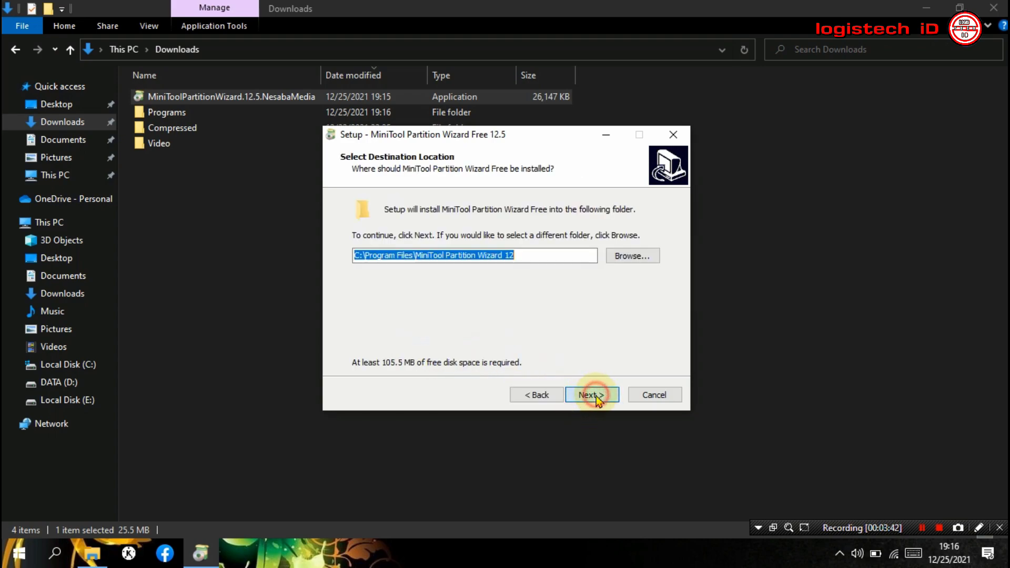
{"action": "left_click", "coordinate": [601, 398]}
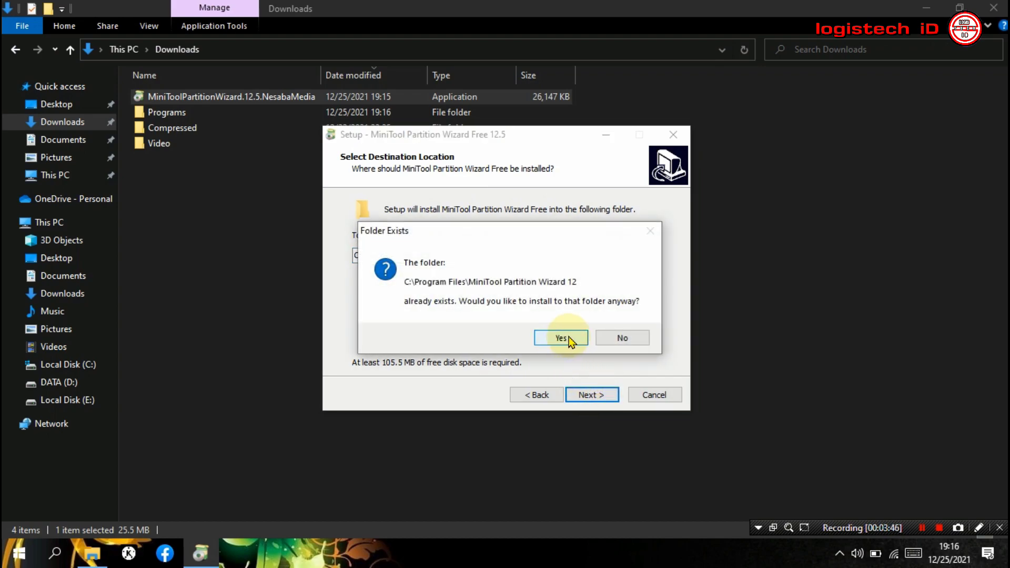
{"action": "left_click", "coordinate": [570, 339]}
{"action": "left_click", "coordinate": [588, 396]}
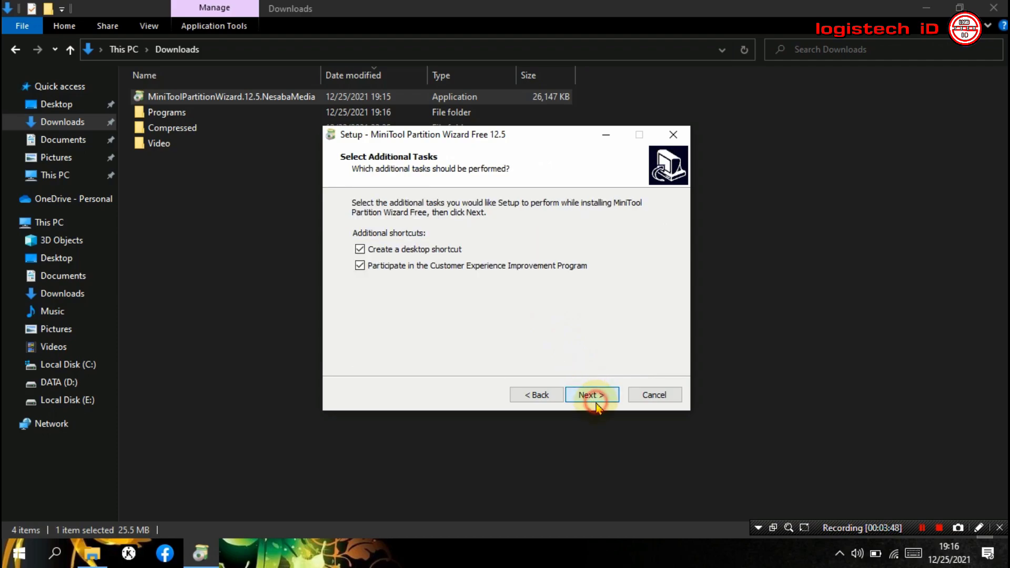
{"action": "left_click", "coordinate": [592, 399]}
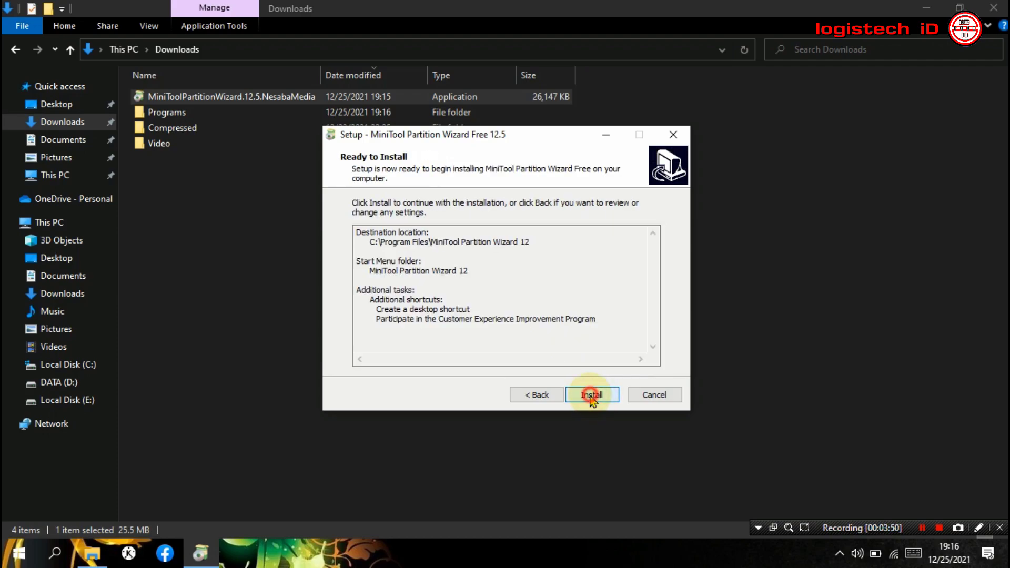
{"action": "left_click", "coordinate": [590, 398]}
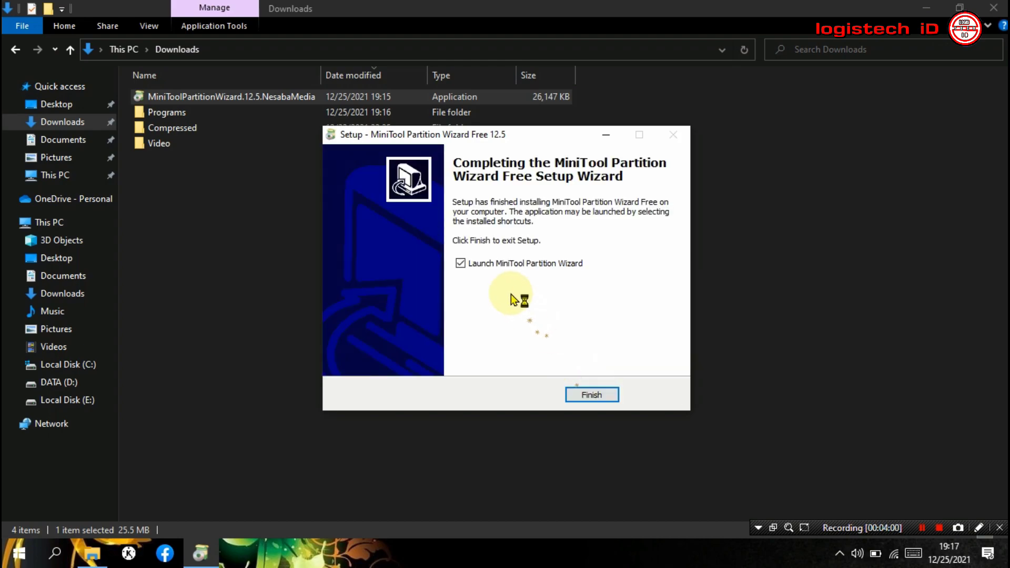
{"action": "left_click", "coordinate": [591, 396]}
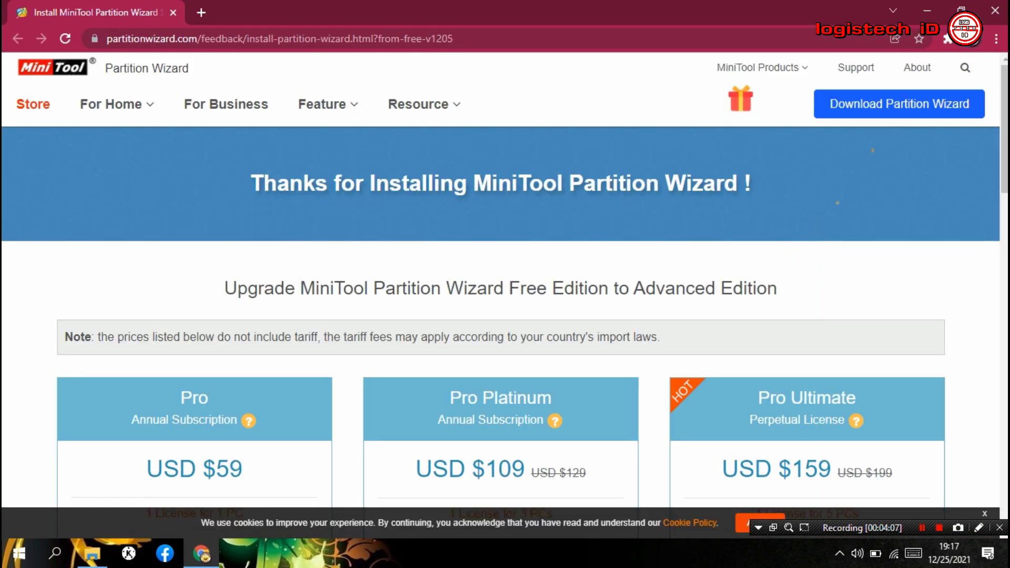
- Close the thank-you web page, decline the 12.6 update, dismiss the ShadowMaker advertisement and maximize the MiniTool Partition Wizard window
{"action": "left_click", "coordinate": [995, 11]}
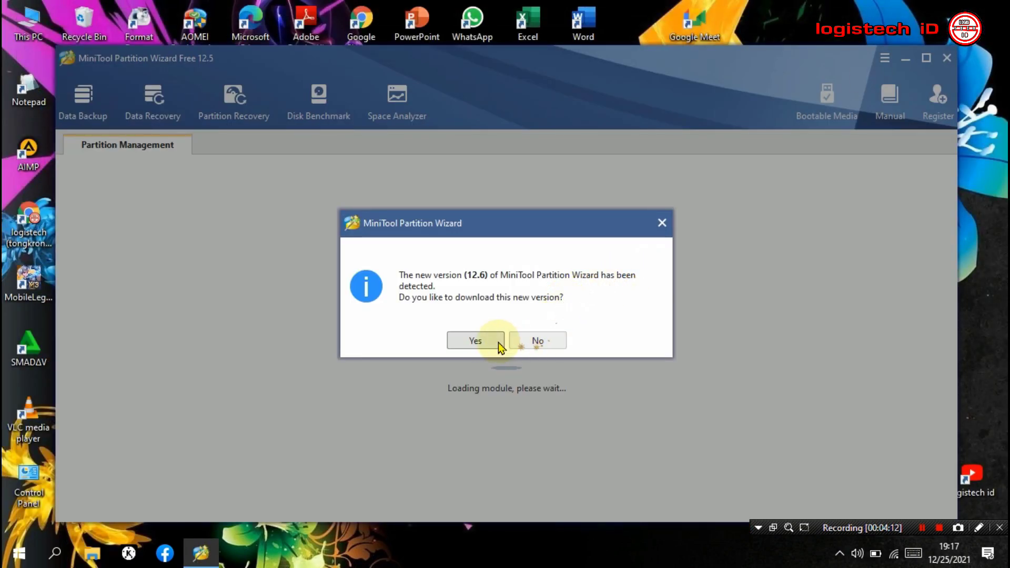
{"action": "left_click", "coordinate": [534, 343]}
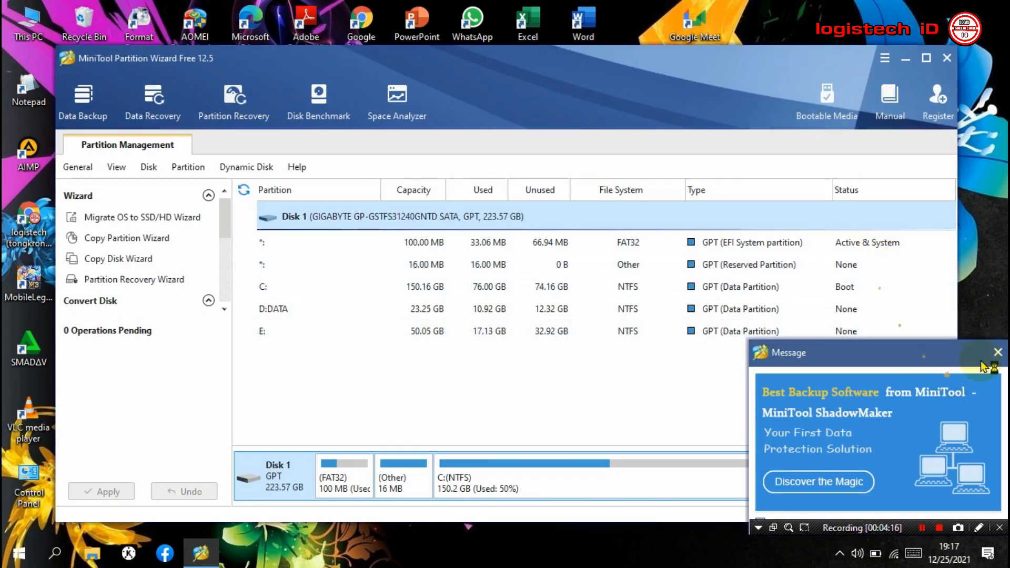
{"action": "left_click", "coordinate": [997, 352]}
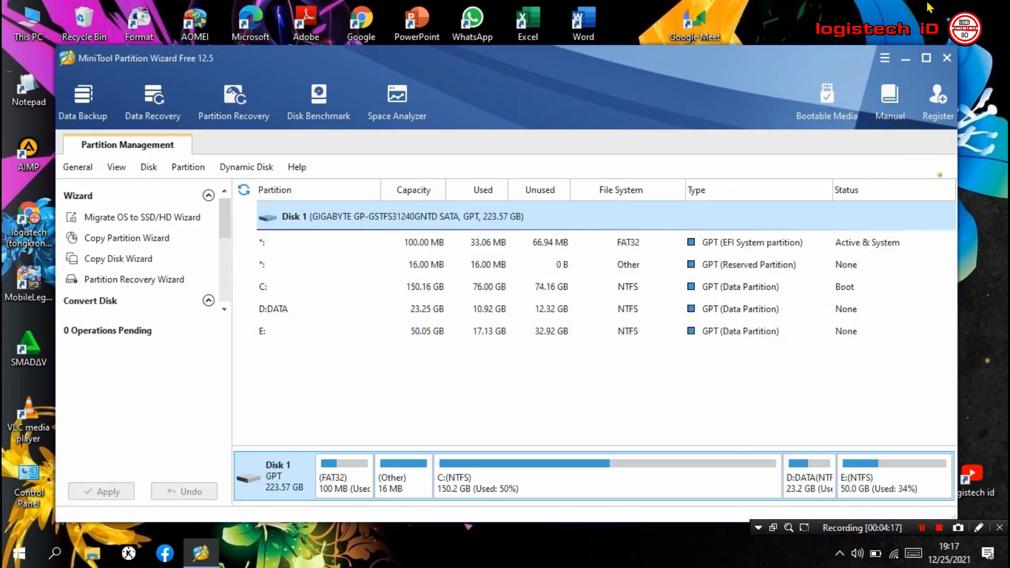
{"action": "left_click", "coordinate": [927, 57]}
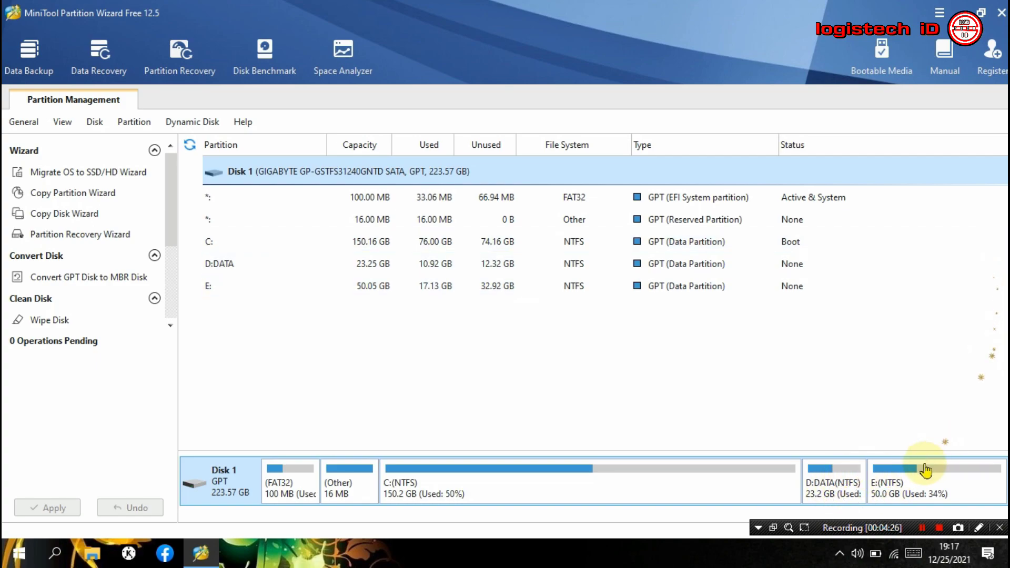
- View the usage properties of the E: partition on Disk 1, and delete that partition
{"action": "left_click", "coordinate": [899, 493]}
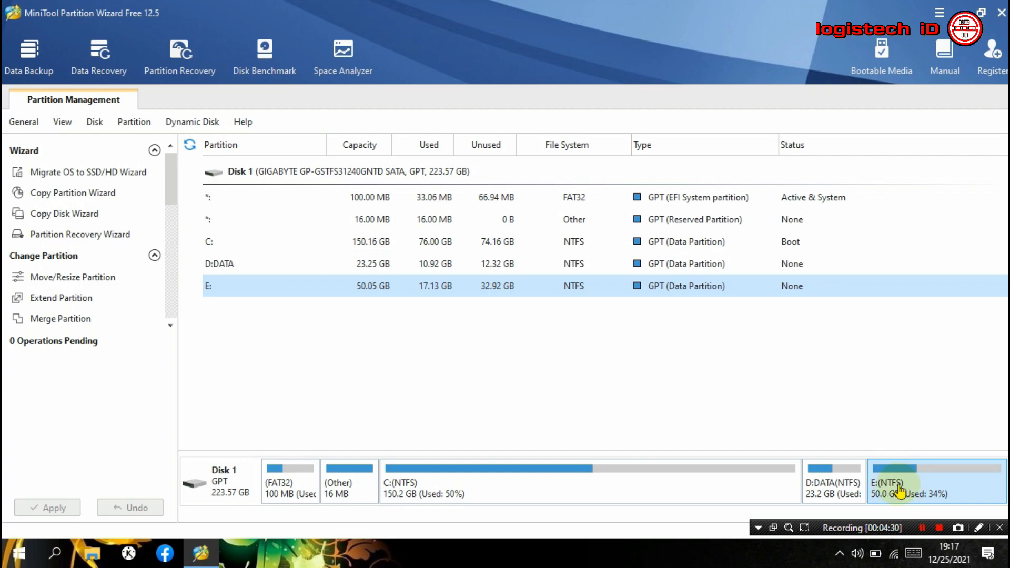
{"action": "right_click", "coordinate": [900, 492]}
{"action": "left_click", "coordinate": [901, 489]}
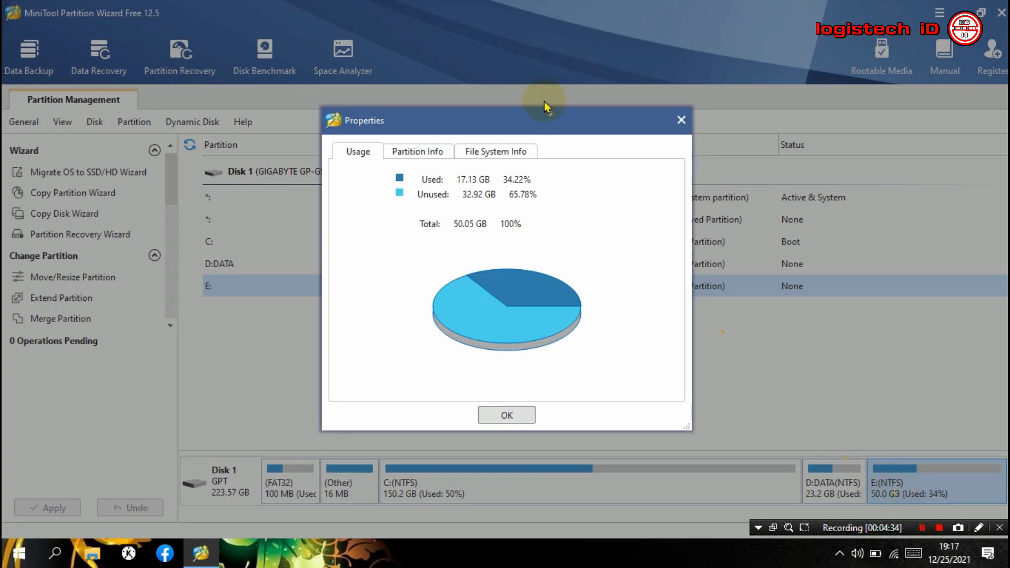
{"action": "left_click", "coordinate": [681, 121]}
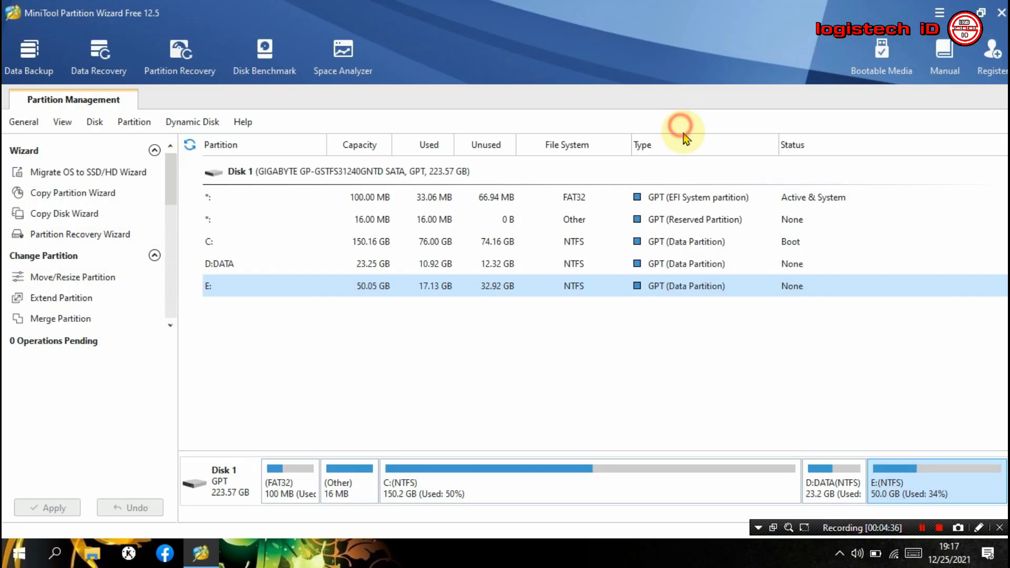
{"action": "right_click", "coordinate": [902, 495]}
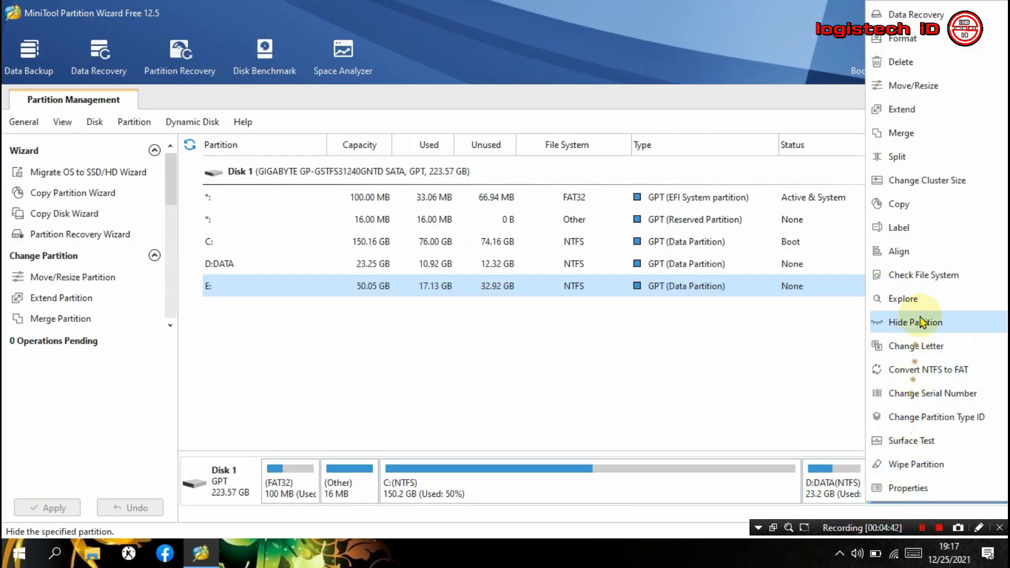
{"action": "left_click", "coordinate": [914, 63]}
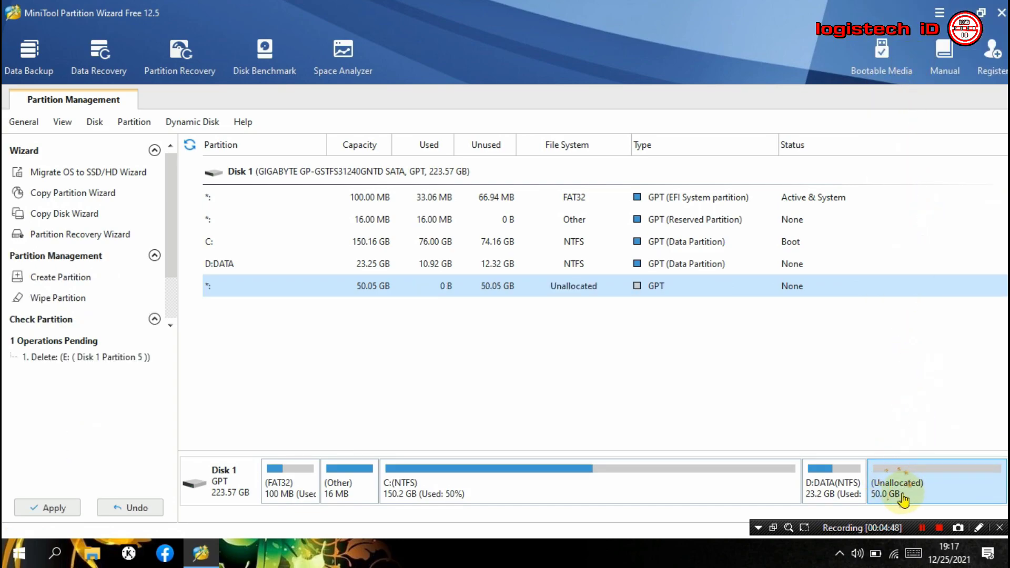
- Resize the D: DATA partition to 73.30 GB so it takes up all the adjacent unallocated space
{"action": "left_click", "coordinate": [844, 493]}
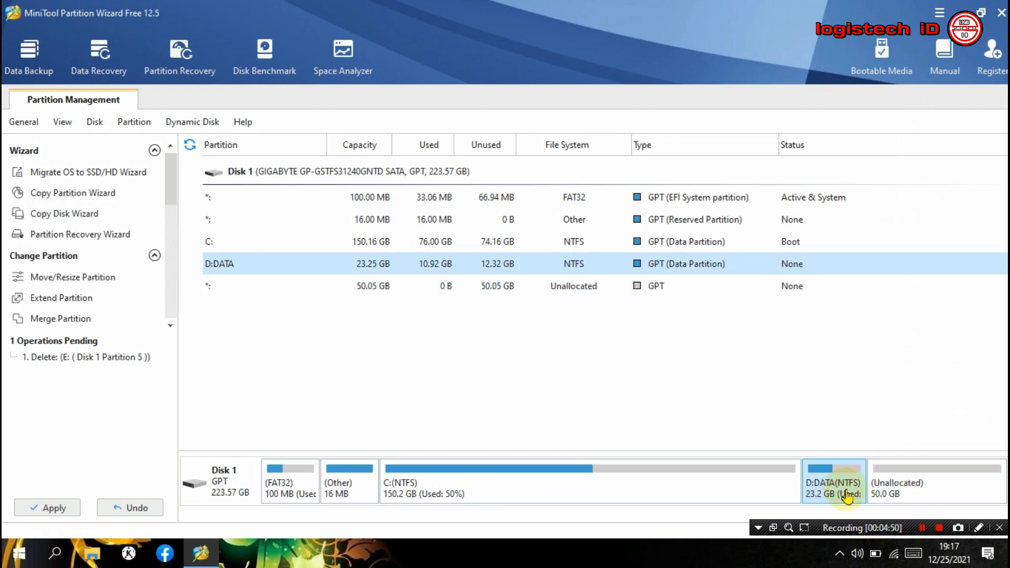
{"action": "right_click", "coordinate": [849, 494]}
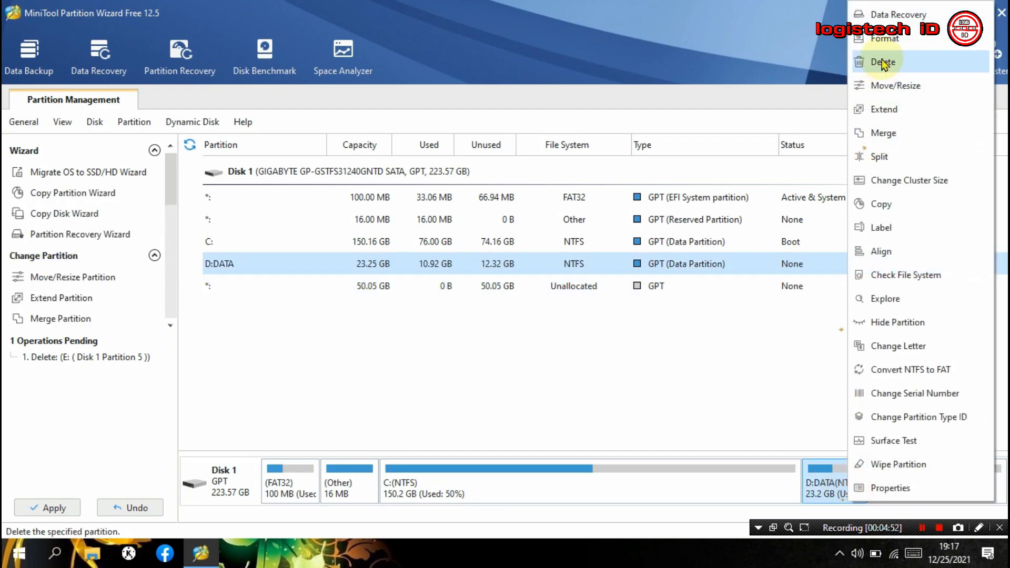
{"action": "left_click", "coordinate": [901, 87]}
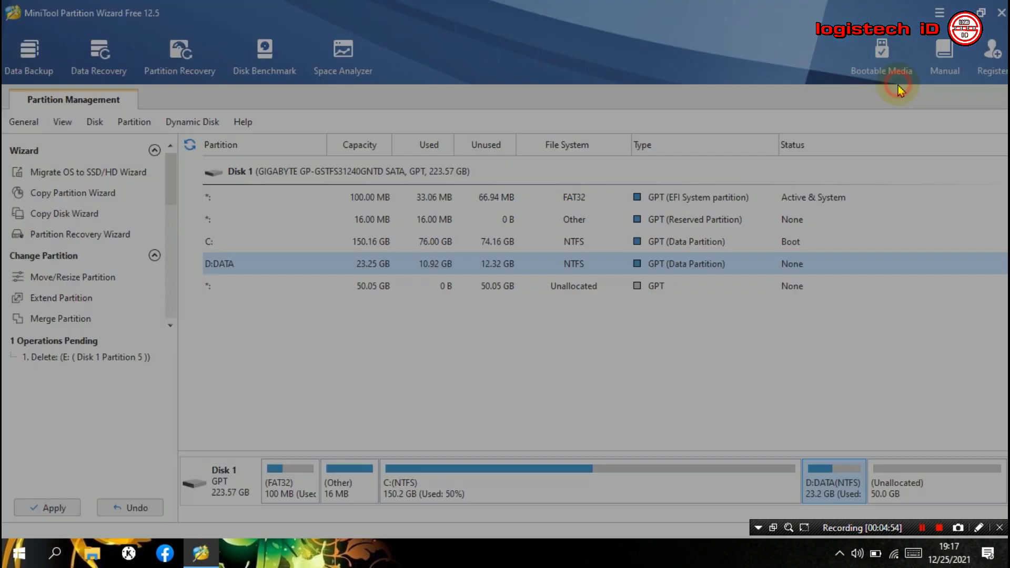
{"action": "left_click_drag", "start_coordinate": [450, 253], "coordinate": [685, 253]}
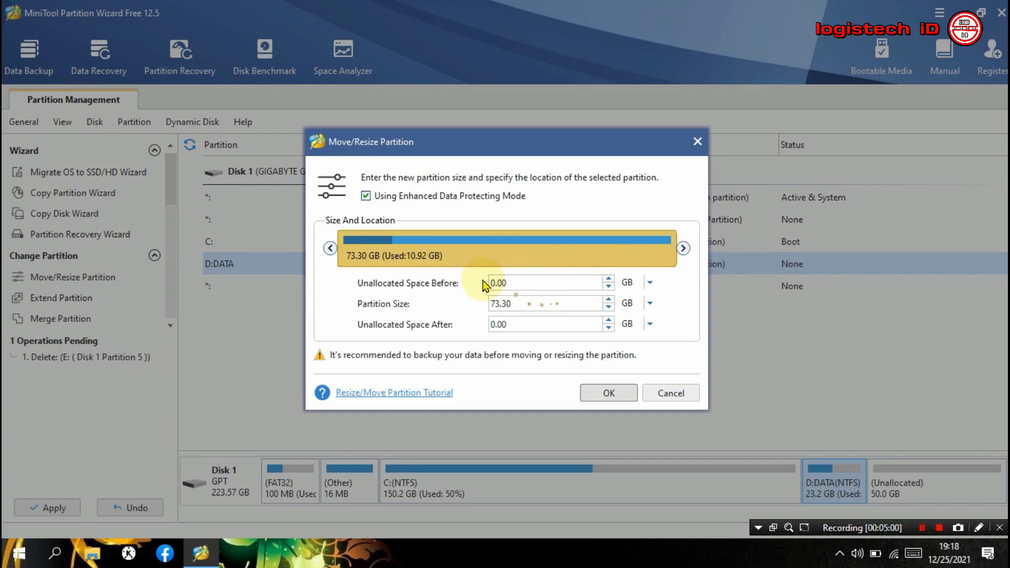
{"action": "left_click", "coordinate": [351, 260]}
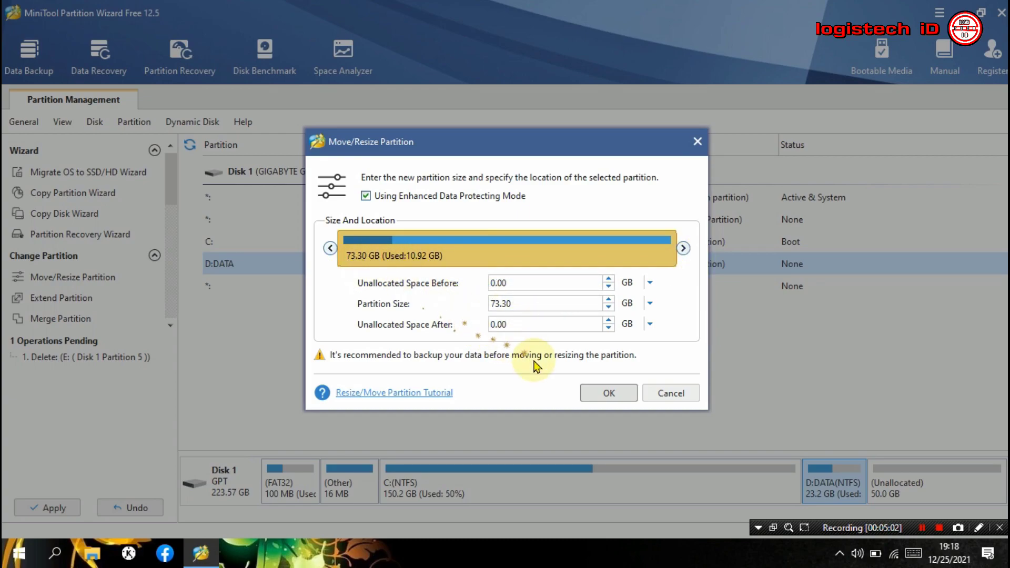
{"action": "left_click", "coordinate": [617, 394]}
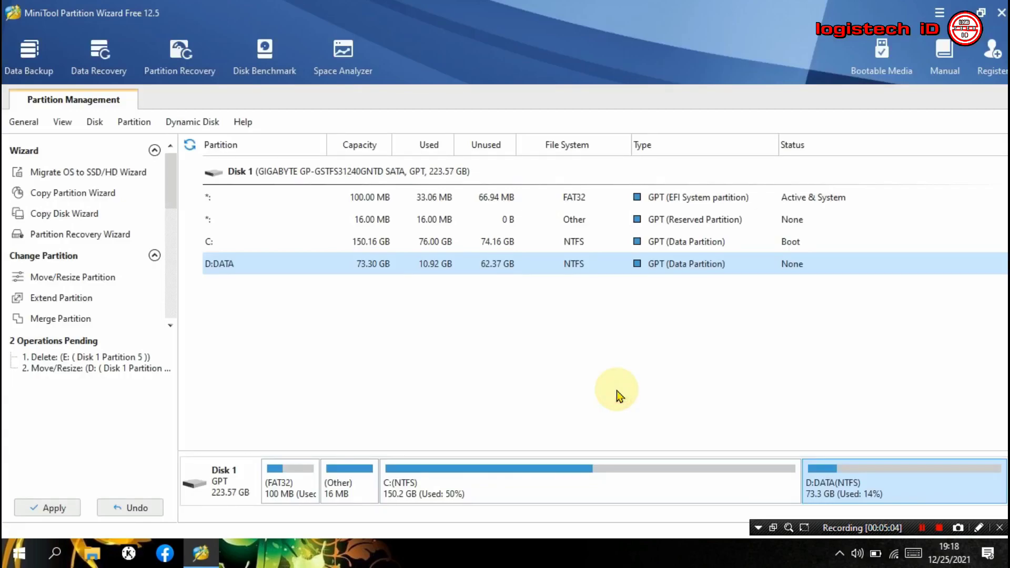
- Apply the pending delete and resize operations, and quit MiniTool Partition Wizard
{"action": "left_click", "coordinate": [52, 510]}
{"action": "left_click", "coordinate": [473, 309]}
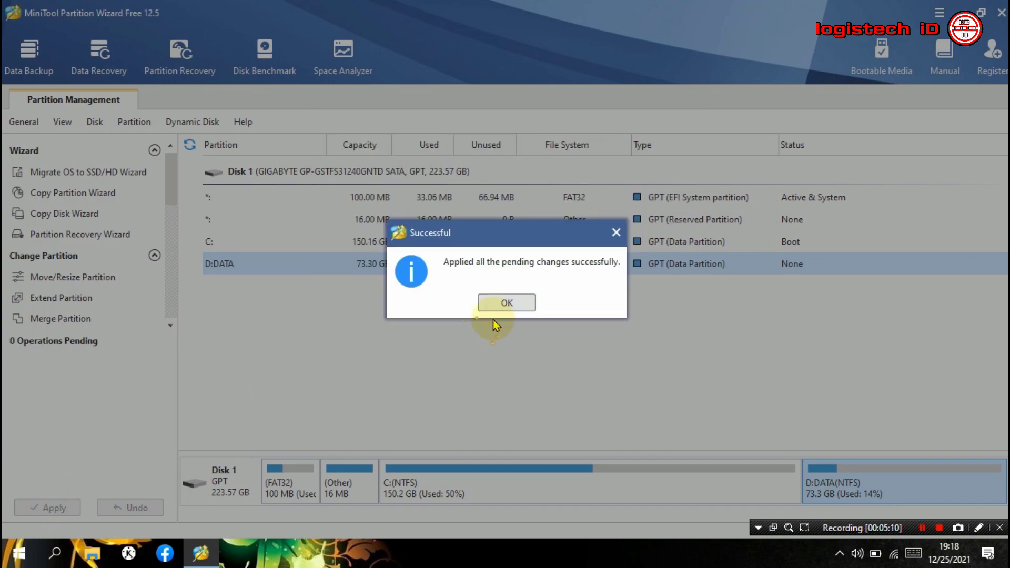
{"action": "left_click", "coordinate": [507, 304]}
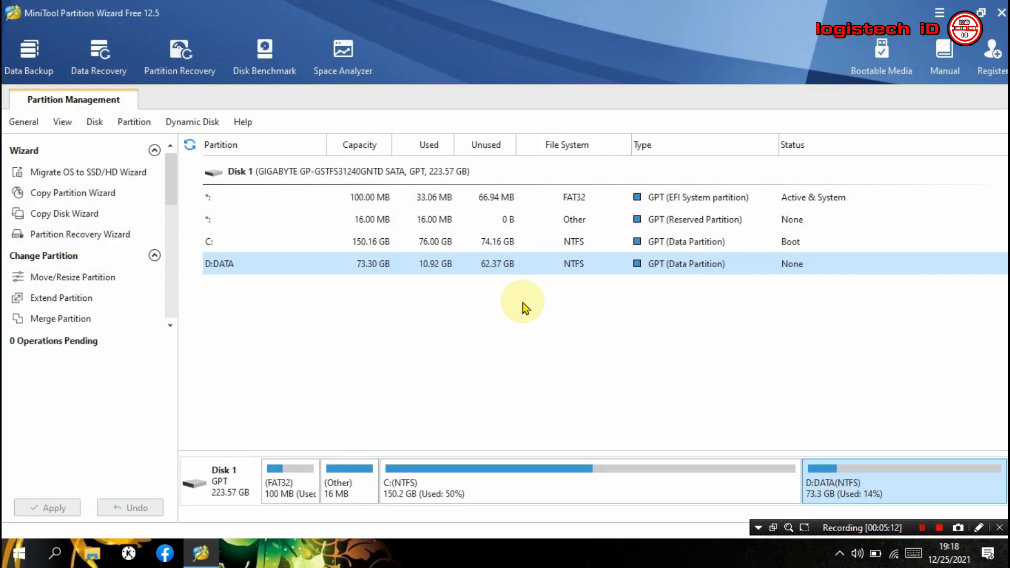
{"action": "left_click", "coordinate": [1001, 13]}
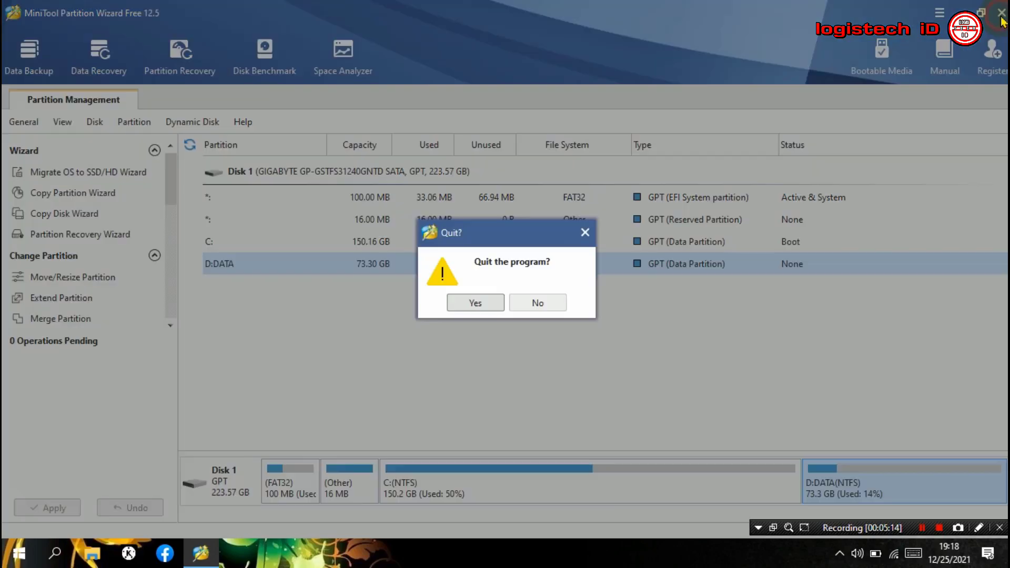
{"action": "left_click", "coordinate": [486, 304]}
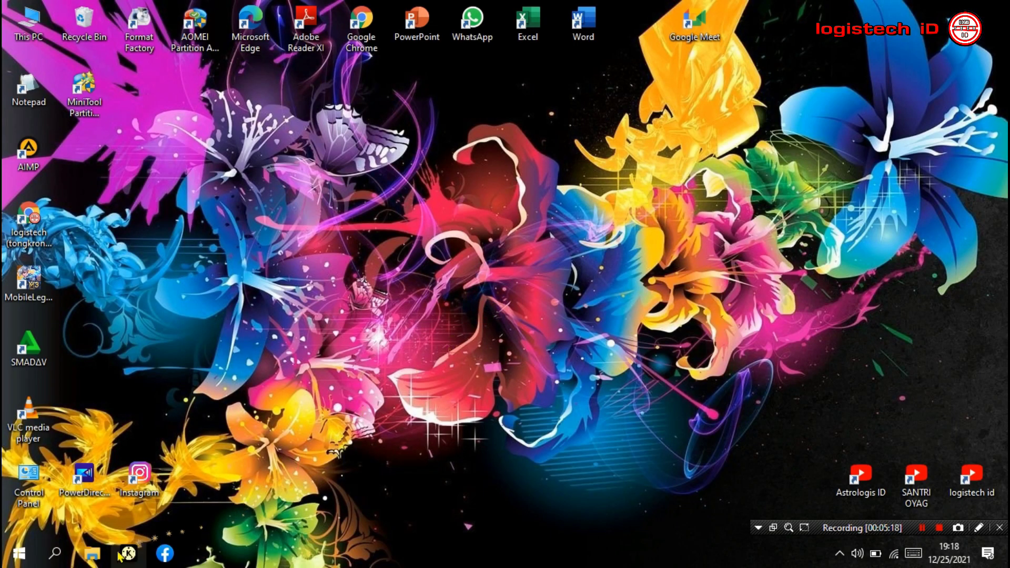
- Check the drives under This PC in File Explorer and look through the contents of DATA (D:)
{"action": "left_click", "coordinate": [92, 553]}
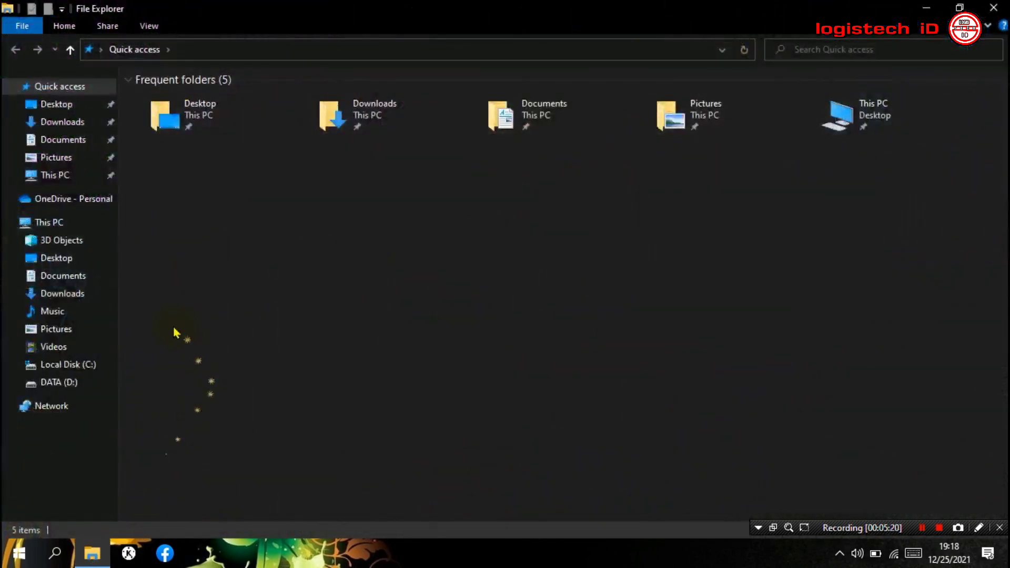
{"action": "left_click", "coordinate": [62, 223]}
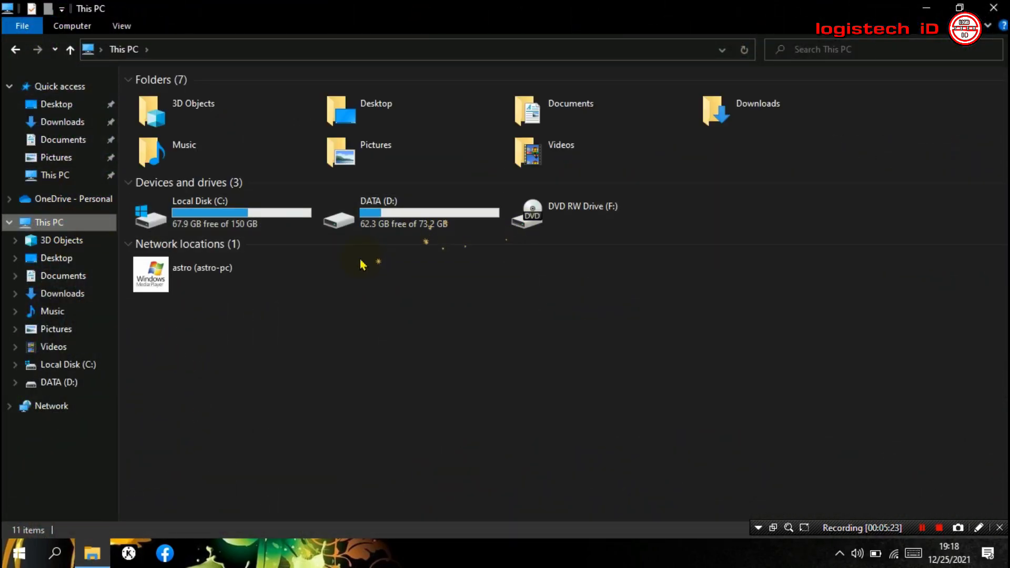
{"action": "double_click", "coordinate": [403, 226]}
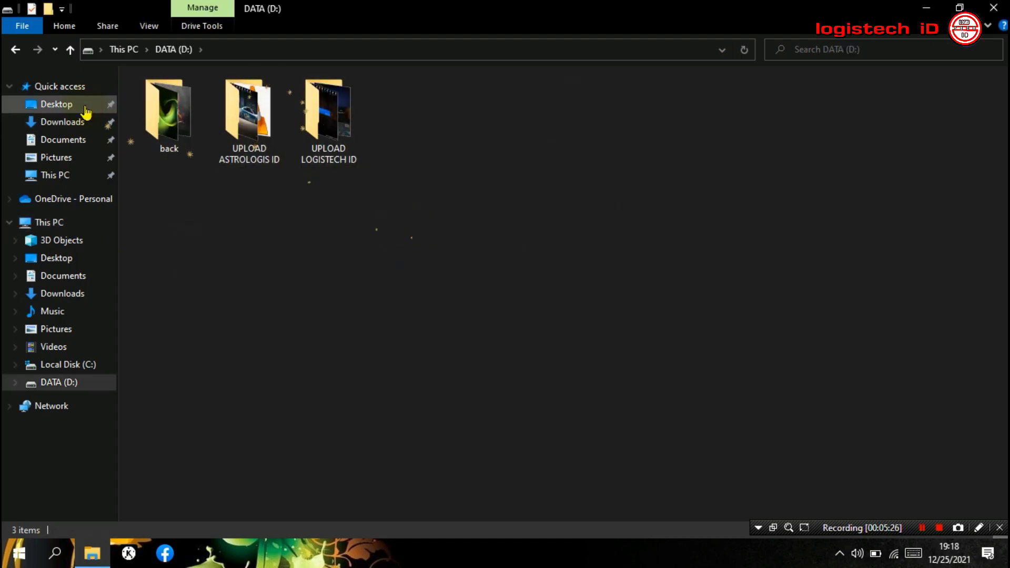
{"action": "left_click", "coordinate": [16, 49]}
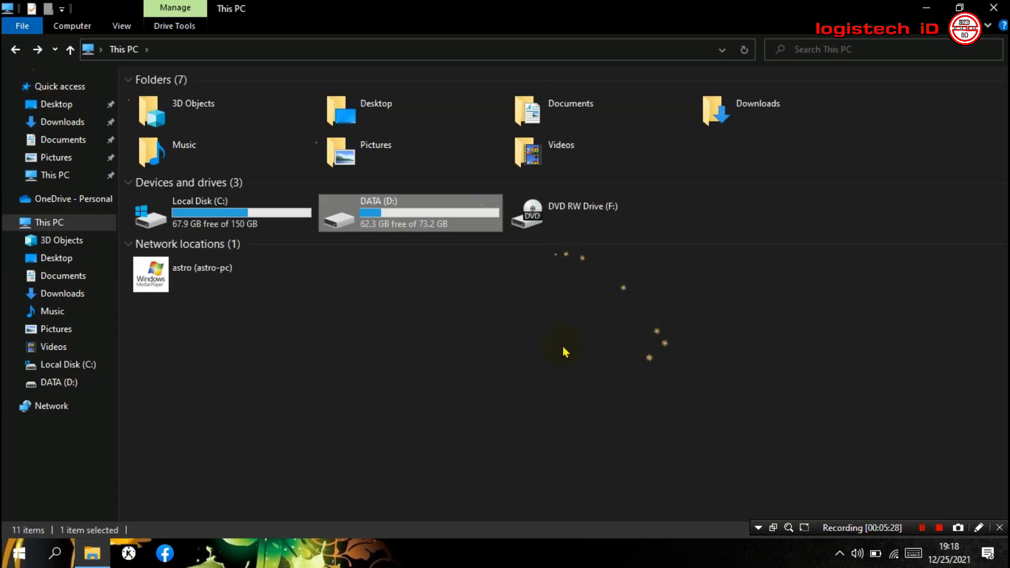